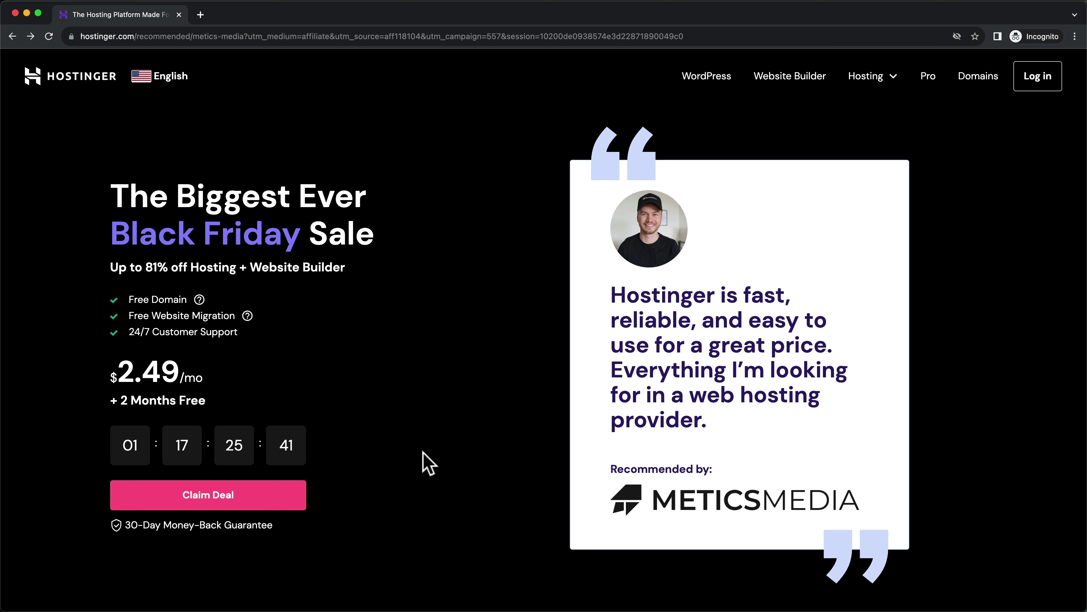
Step: Add the Business web hosting plan to the cart from the Hostinger deals page
scroll(424, 462, "down", 2)
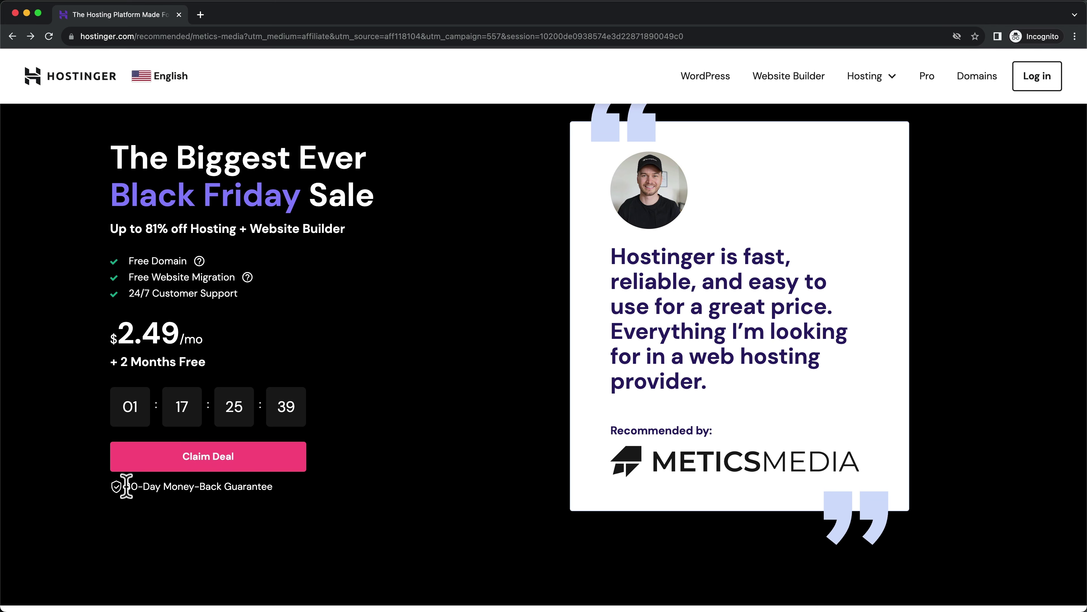
left_click_drag(126, 486, 333, 503)
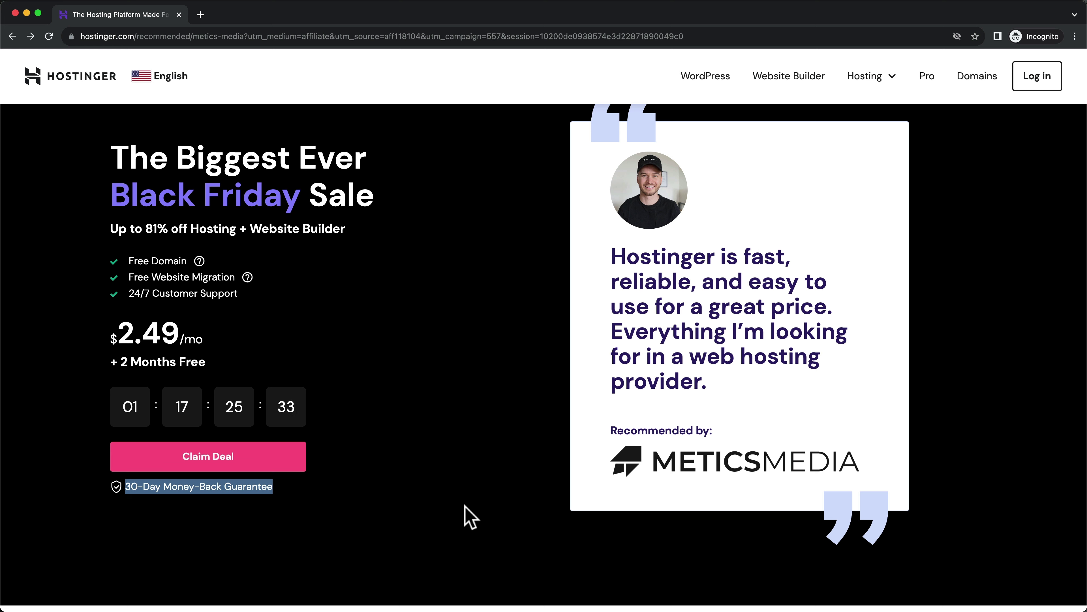
left_click(489, 435)
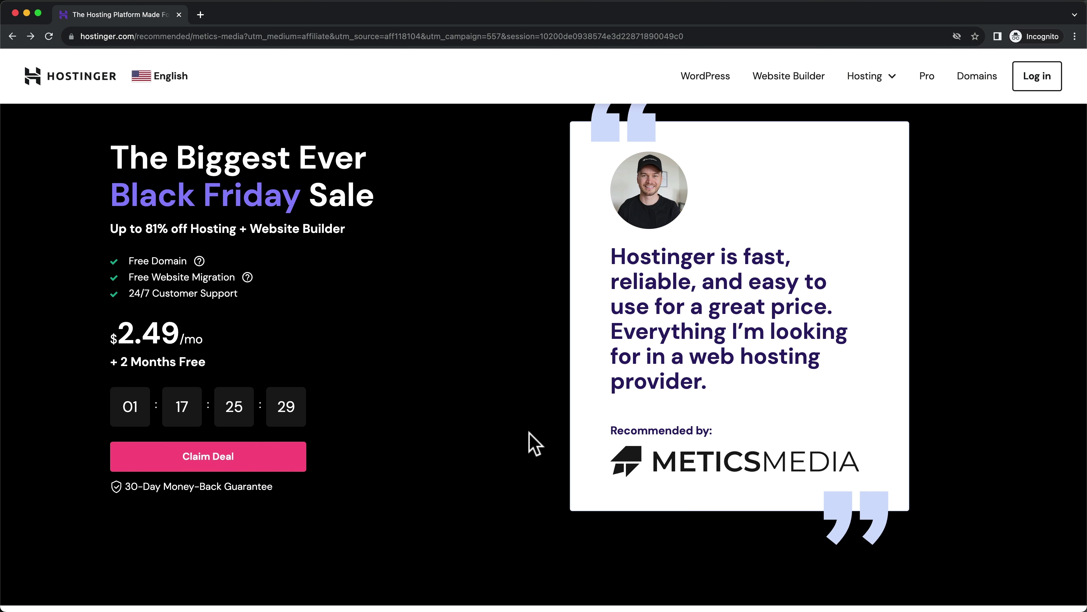
scroll(552, 375, "down", 1)
scroll(553, 381, "down", 12)
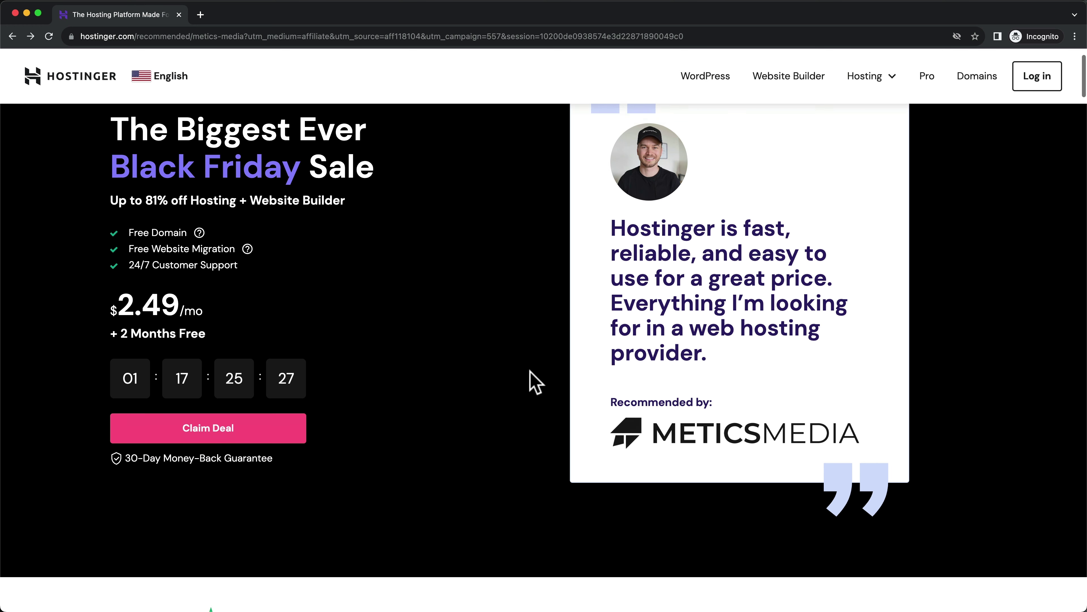
scroll(554, 409, "down", 1)
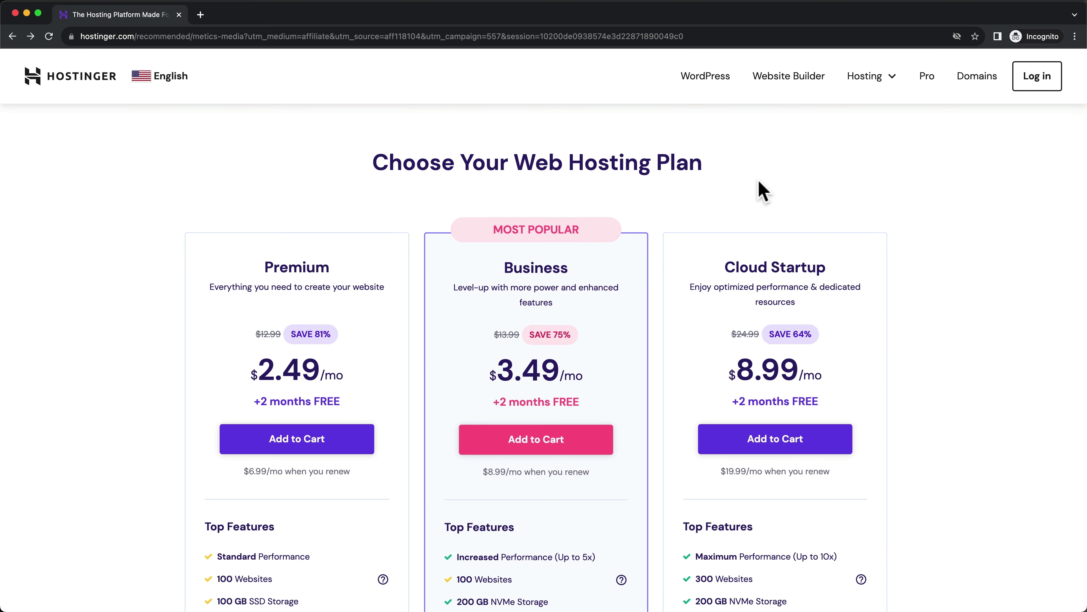
scroll(759, 189, "down", 1)
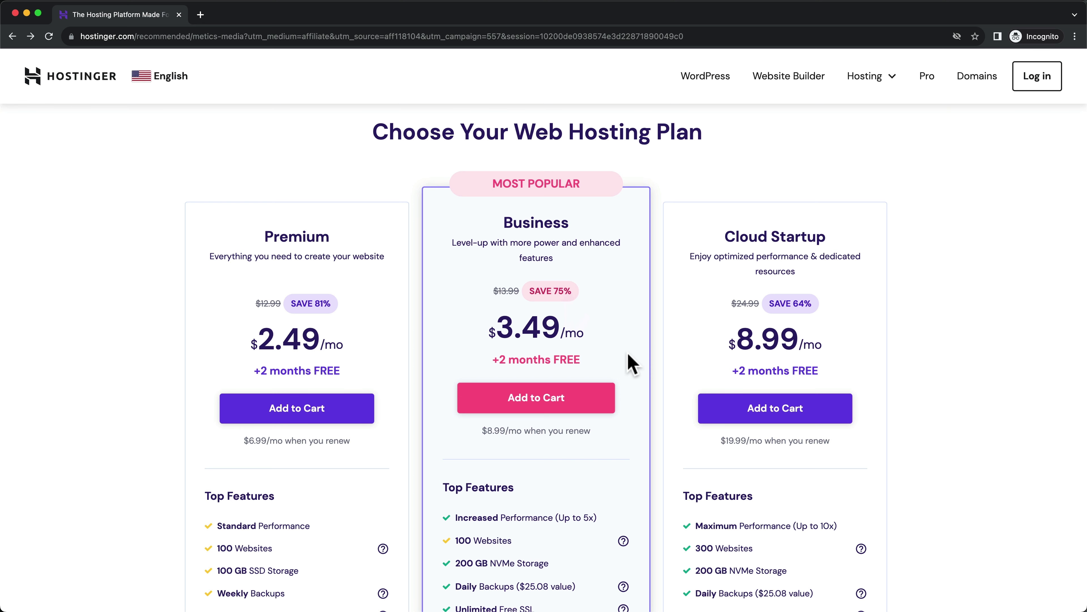
left_click(548, 398)
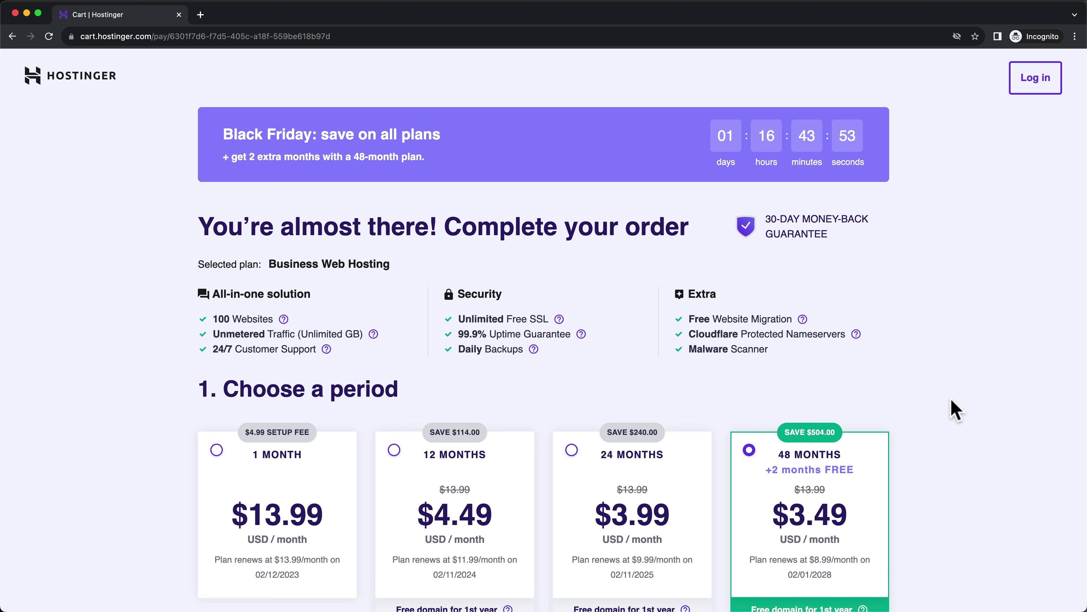
Step: Review the order's billing periods, account creation fields, payment methods and price breakdown for the Business Web Hosting plan
scroll(955, 409, "down", 3)
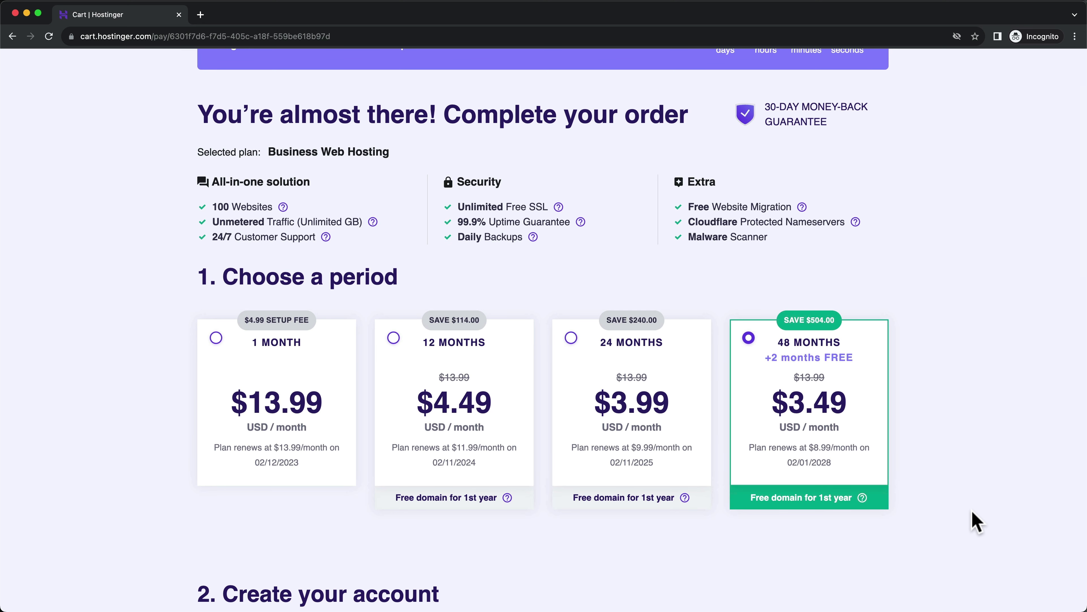
scroll(978, 395, "up", 1)
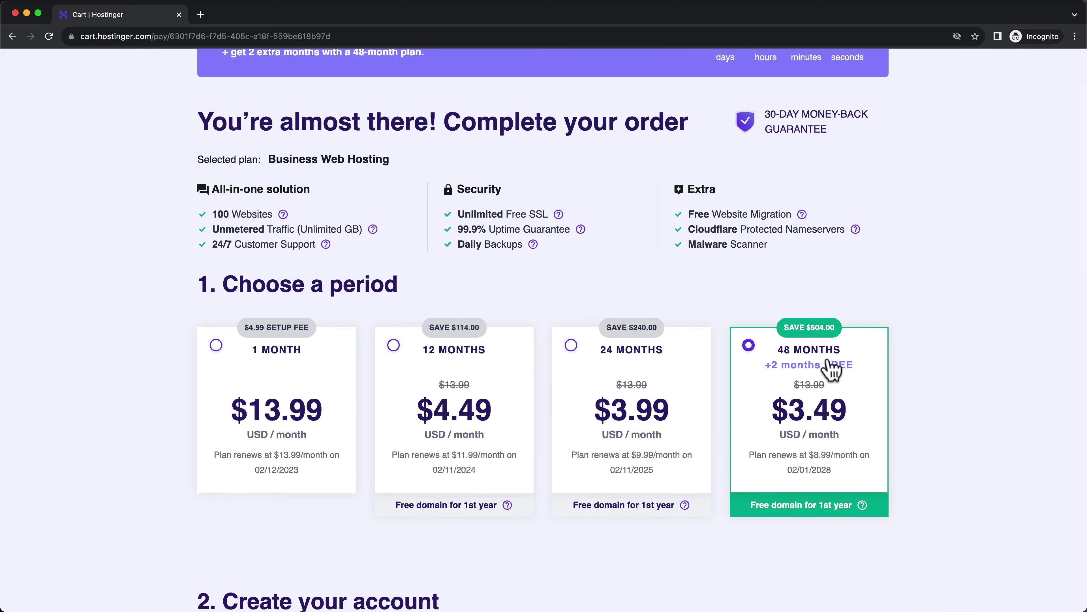
scroll(865, 424, "down", 1)
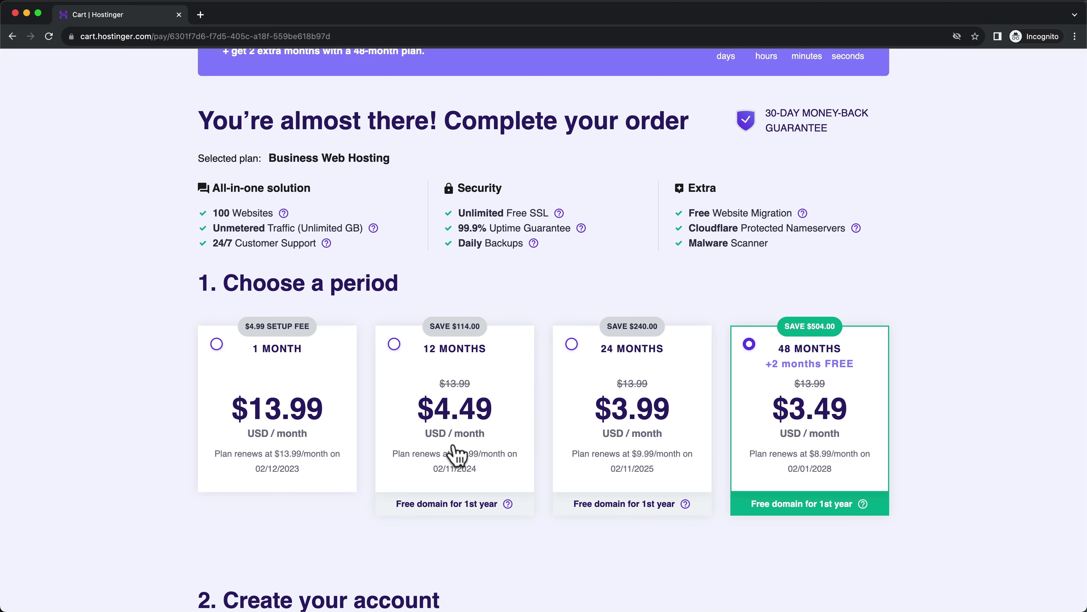
scroll(503, 473, "down", 1)
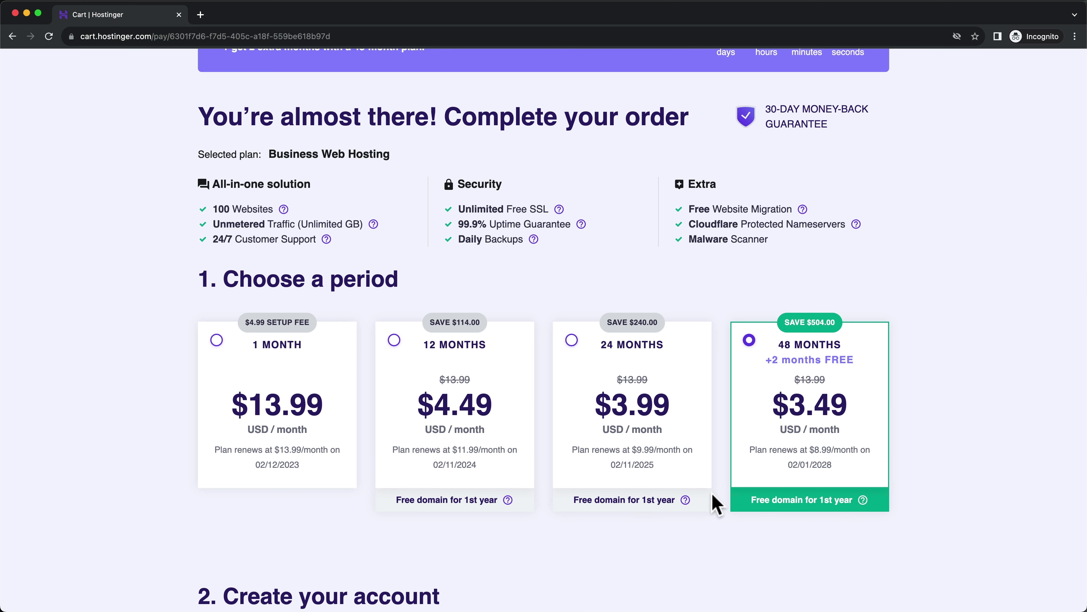
scroll(716, 503, "down", 1)
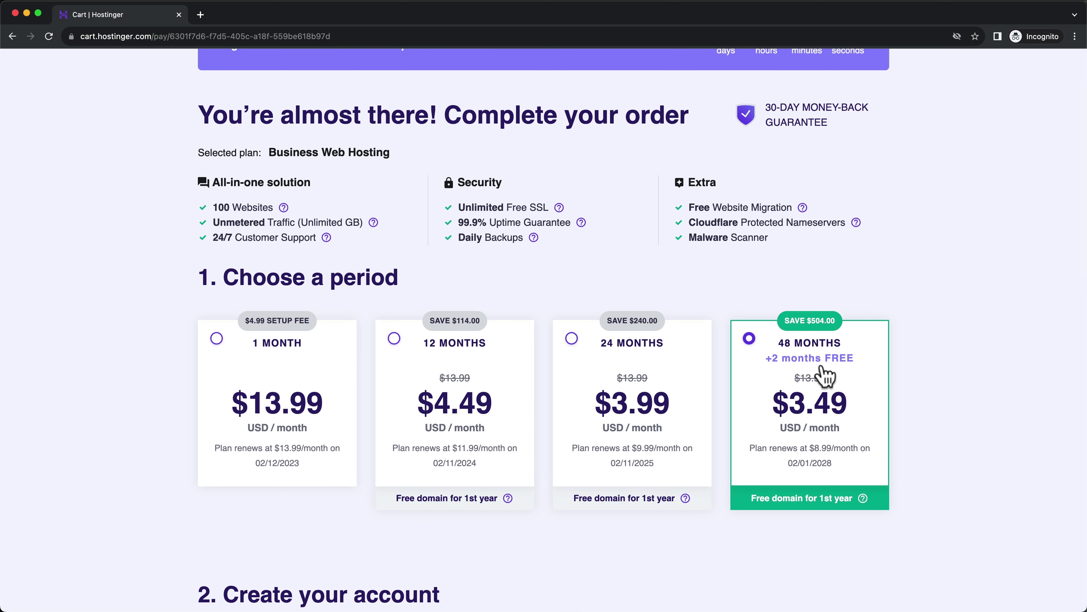
scroll(824, 374, "down", 2)
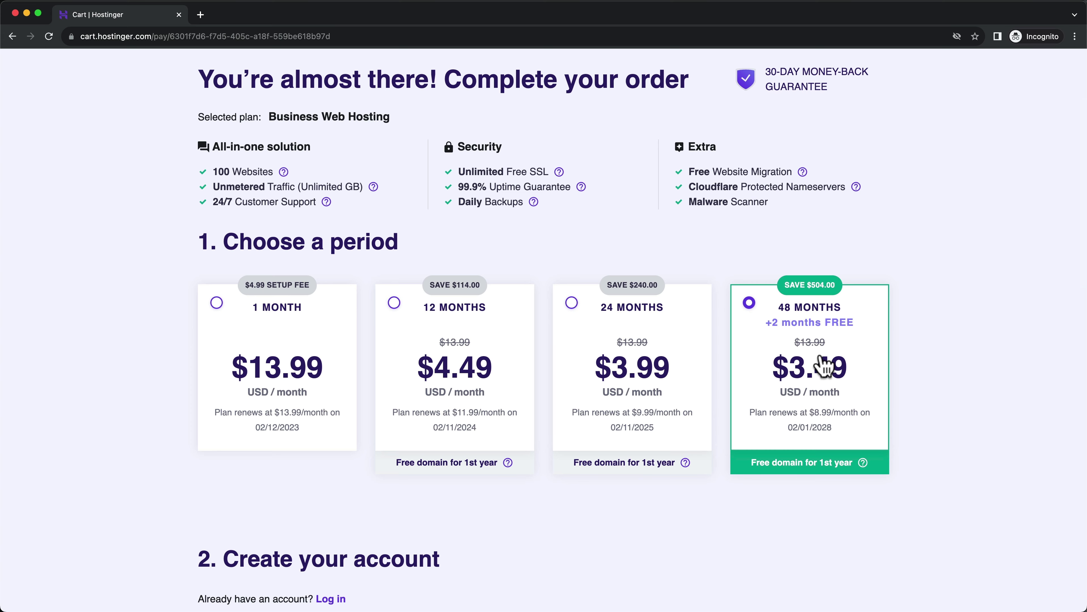
scroll(553, 334, "down", 5)
scroll(552, 334, "down", 6)
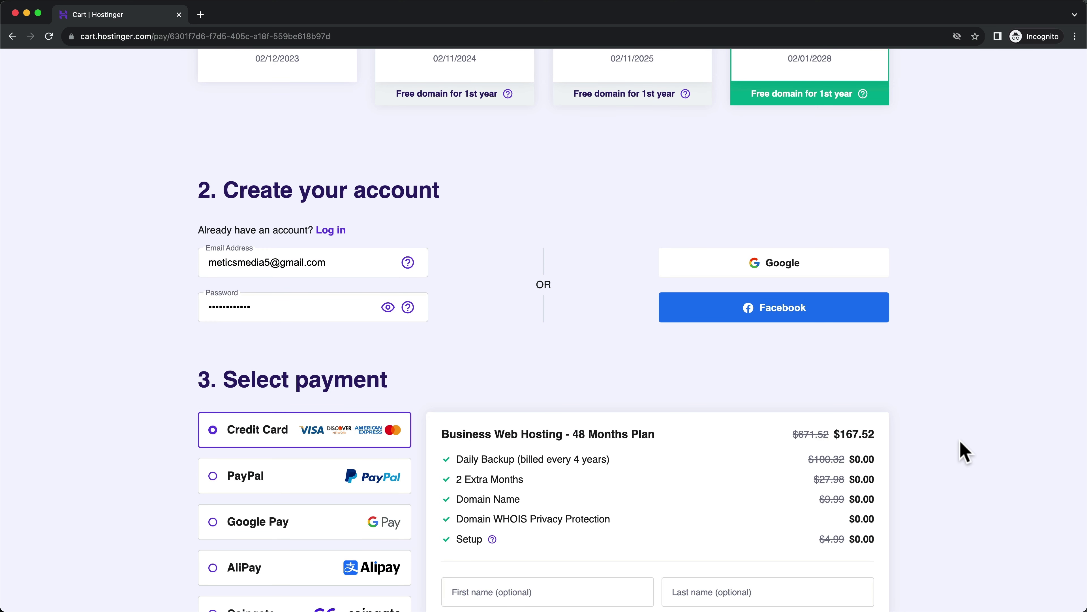
scroll(963, 450, "down", 6)
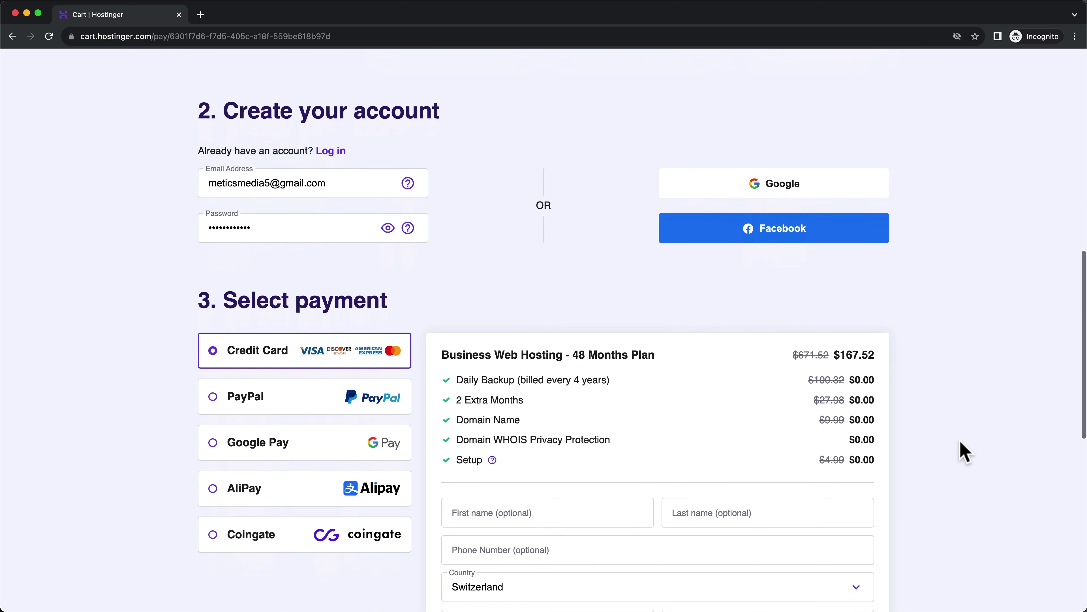
scroll(964, 450, "down", 1)
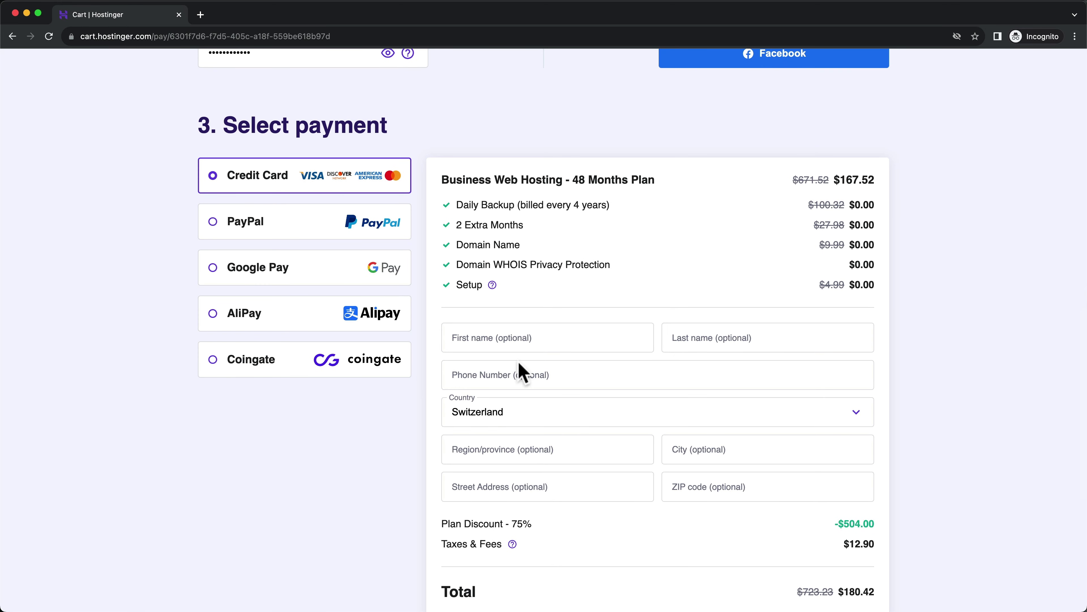
scroll(673, 421, "down", 5)
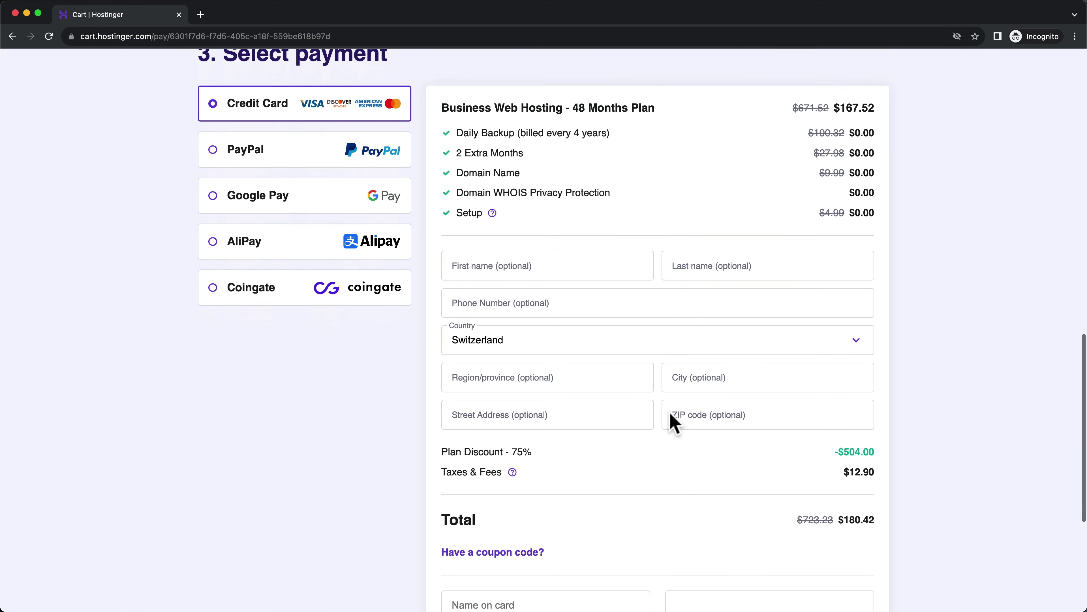
scroll(671, 415, "down", 2)
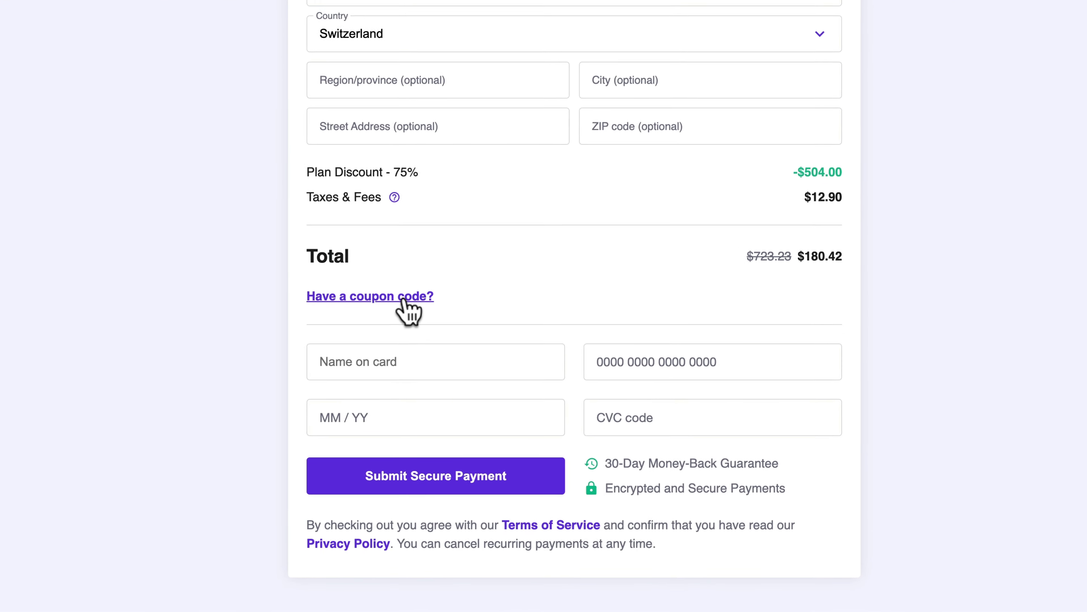
Step: Apply the coupon code METICSMEDIA to the hosting order
left_click(379, 298)
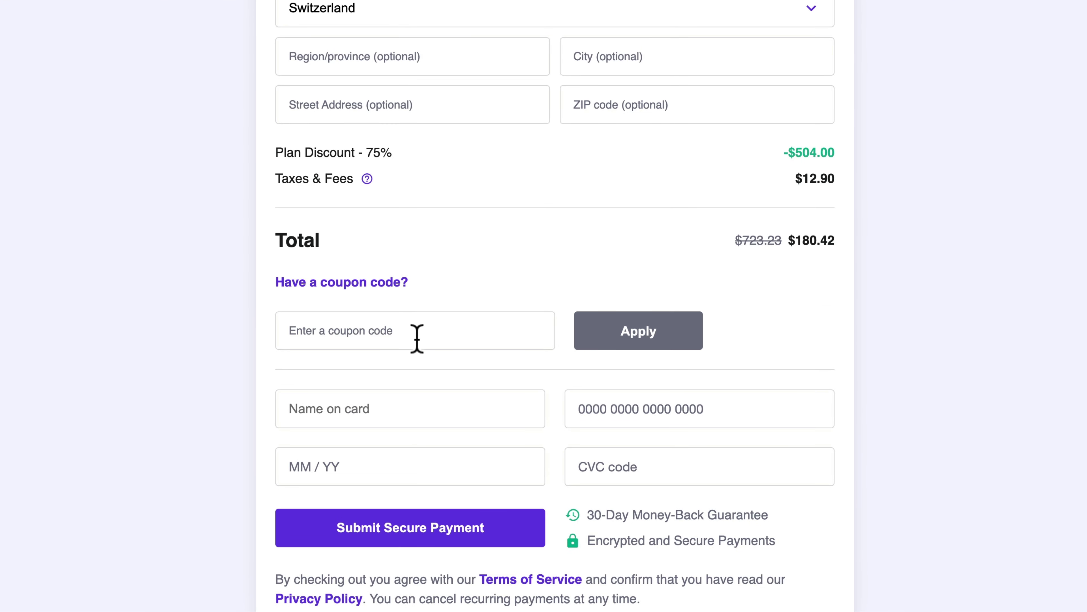
left_click(354, 327)
type("M")
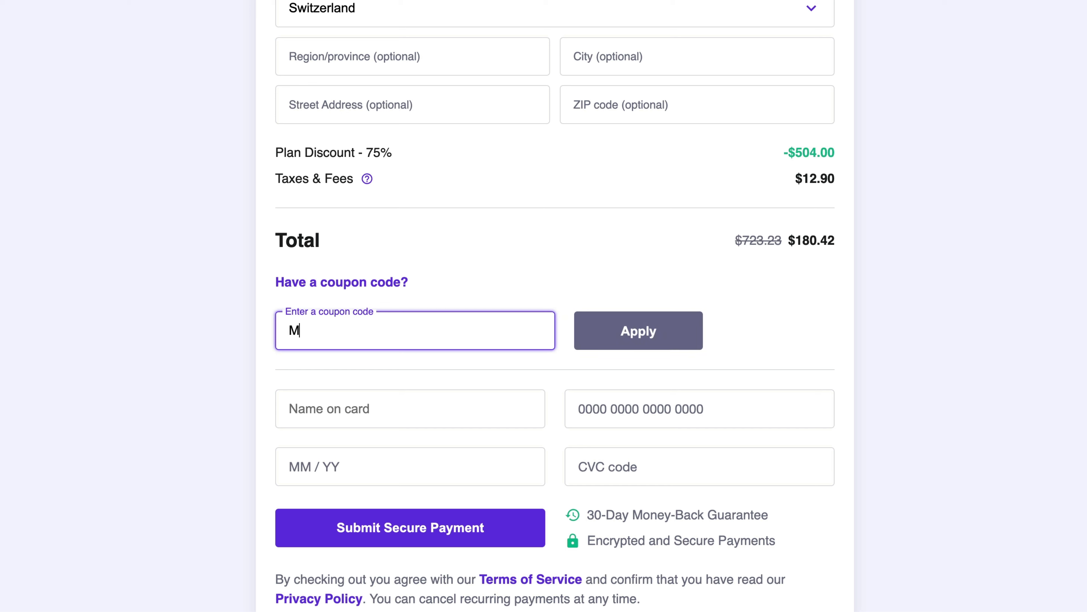
type("ETICSMEDIA")
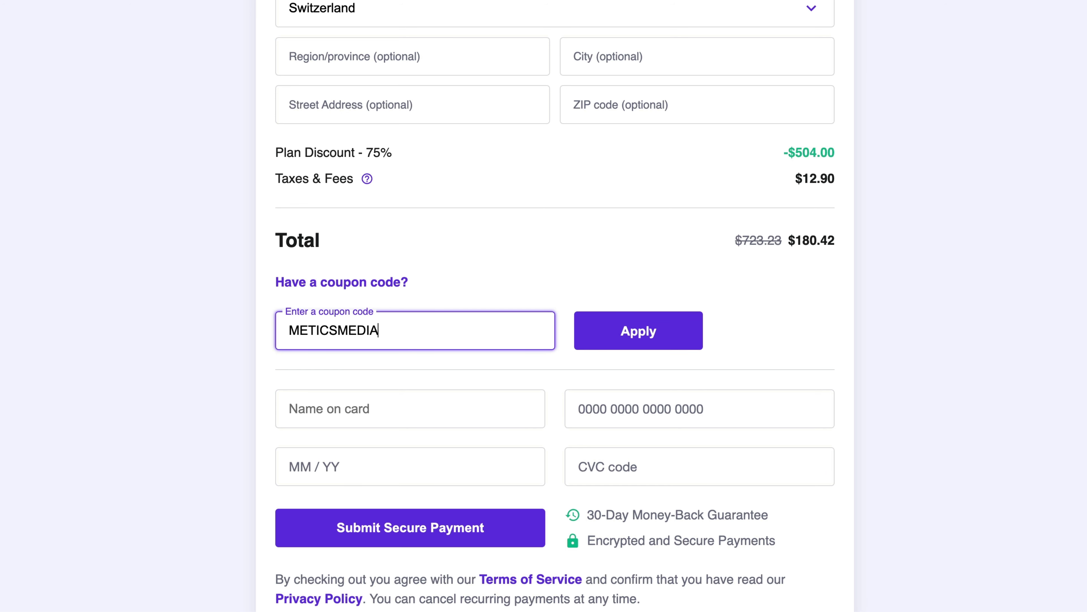
left_click(638, 336)
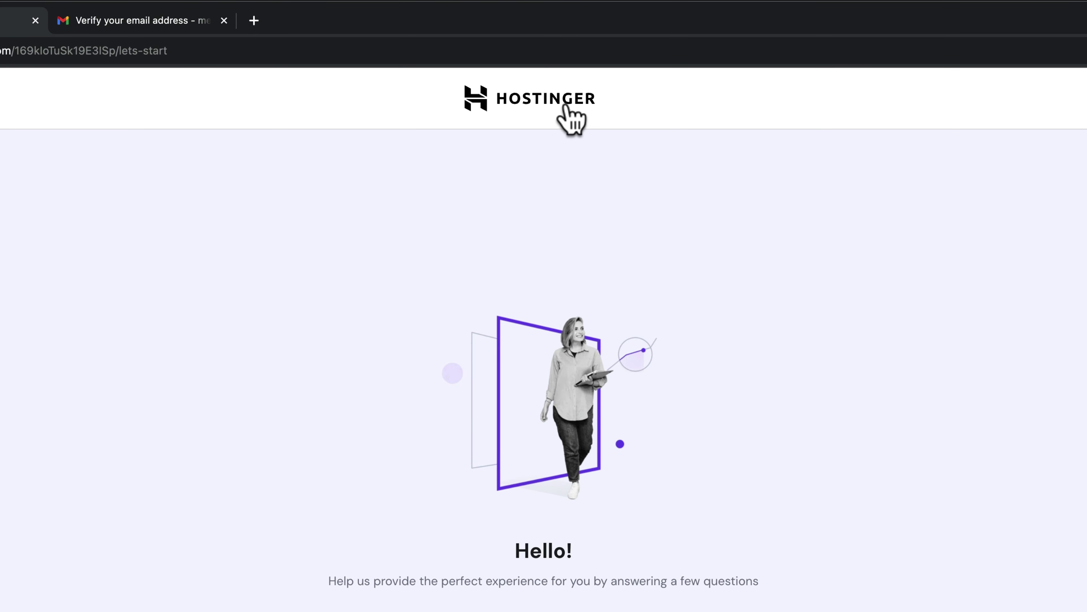
Step: Leave the onboarding for the Hostinger dashboard home and verify the account's email address through Hostinger's message in Gmail
left_click(548, 105)
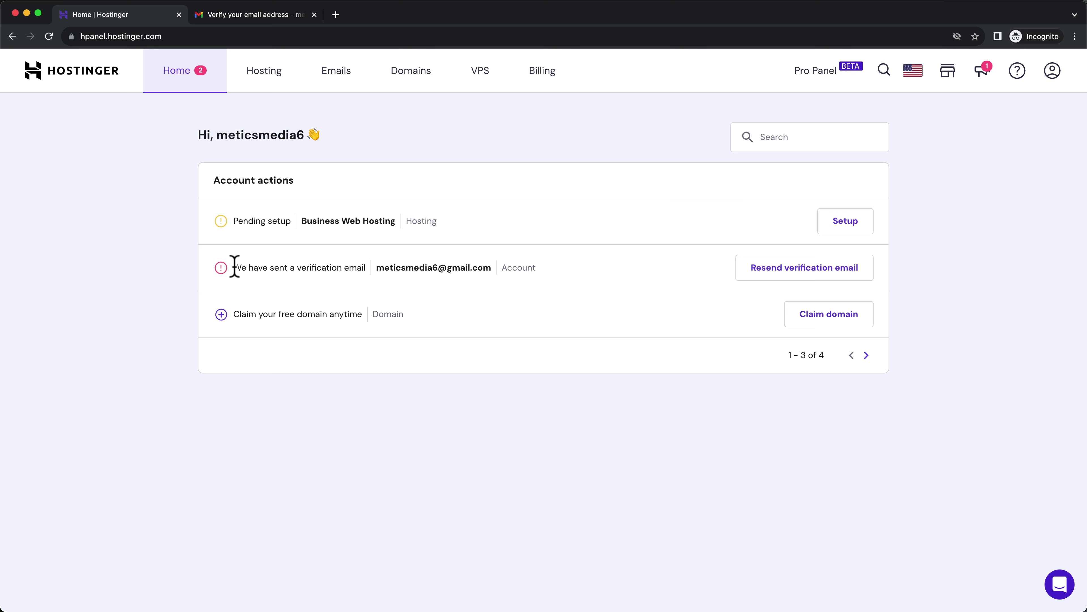
left_click_drag(234, 267, 482, 267)
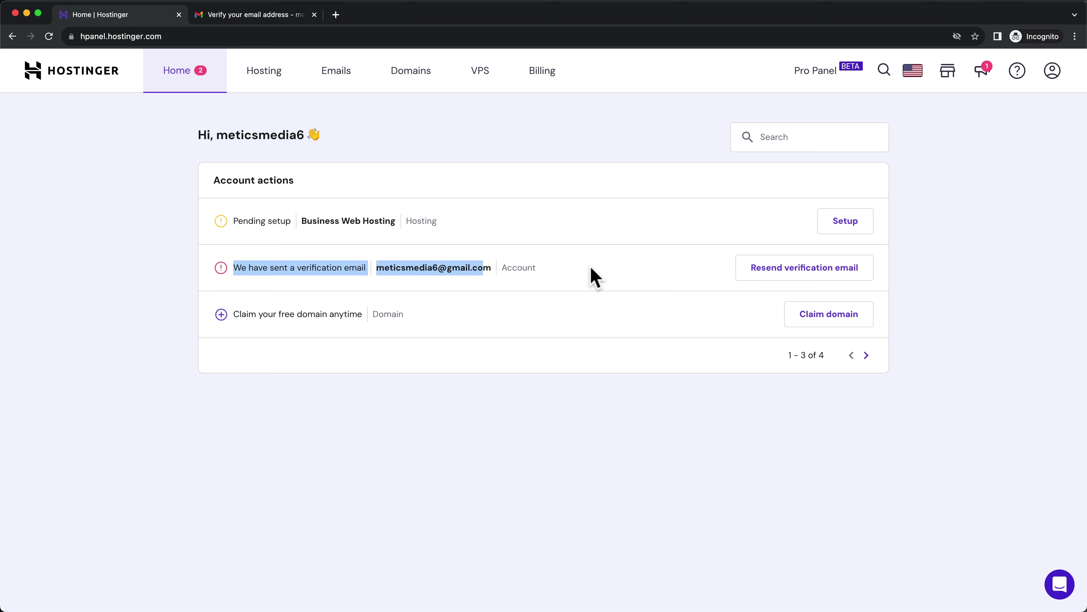
left_click(269, 15)
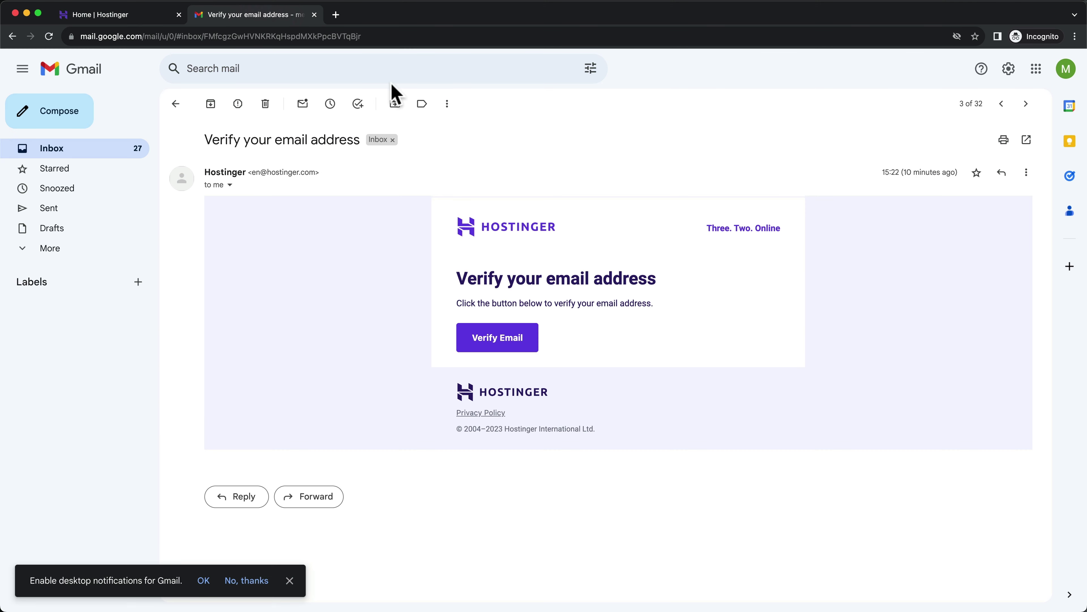
left_click_drag(207, 140, 355, 141)
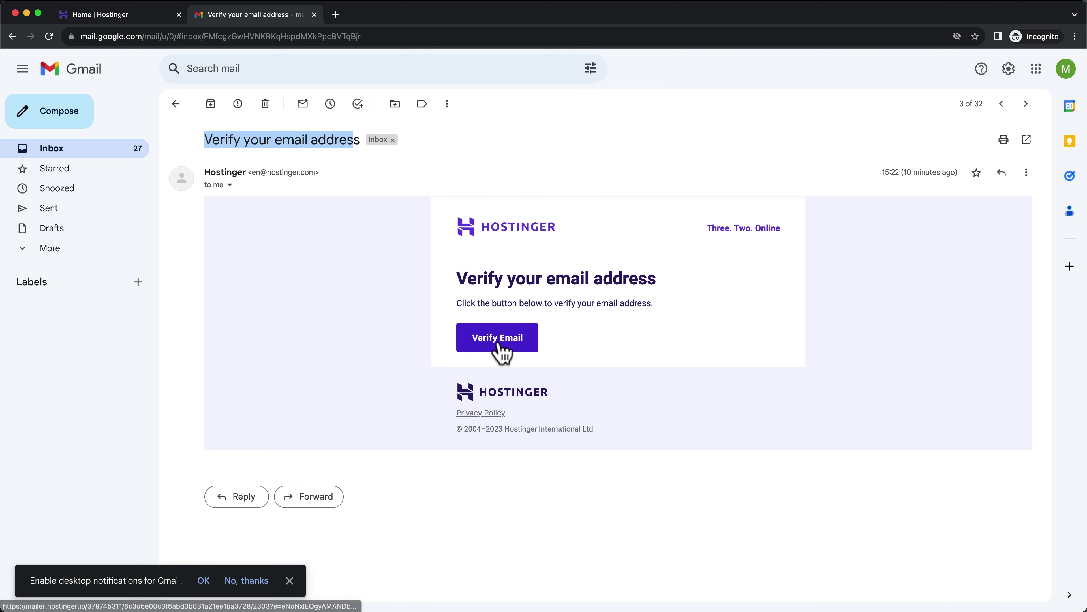
left_click(511, 346)
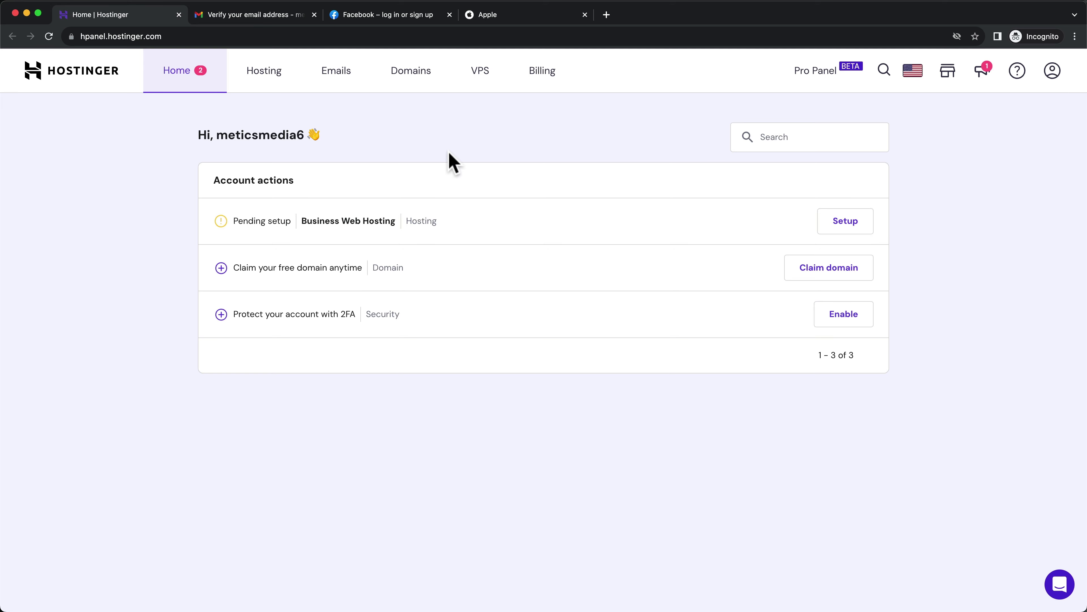
Step: Examine the domain names in the web addresses of the open Facebook and Apple sites, and return to the Hostinger dashboard
left_click(403, 18)
left_click_drag(128, 36, 193, 39)
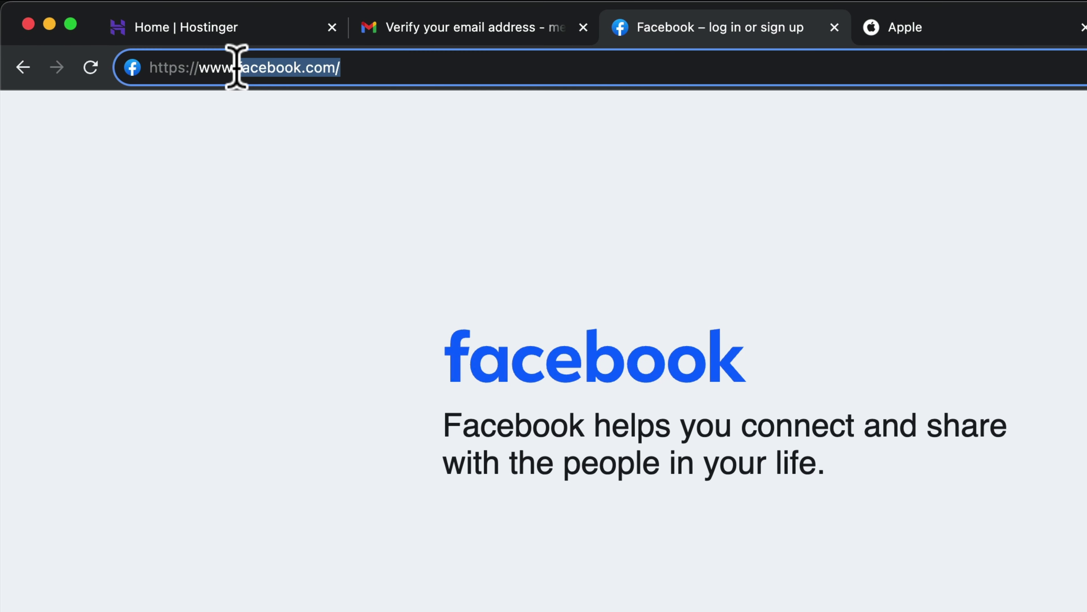
left_click(998, 30)
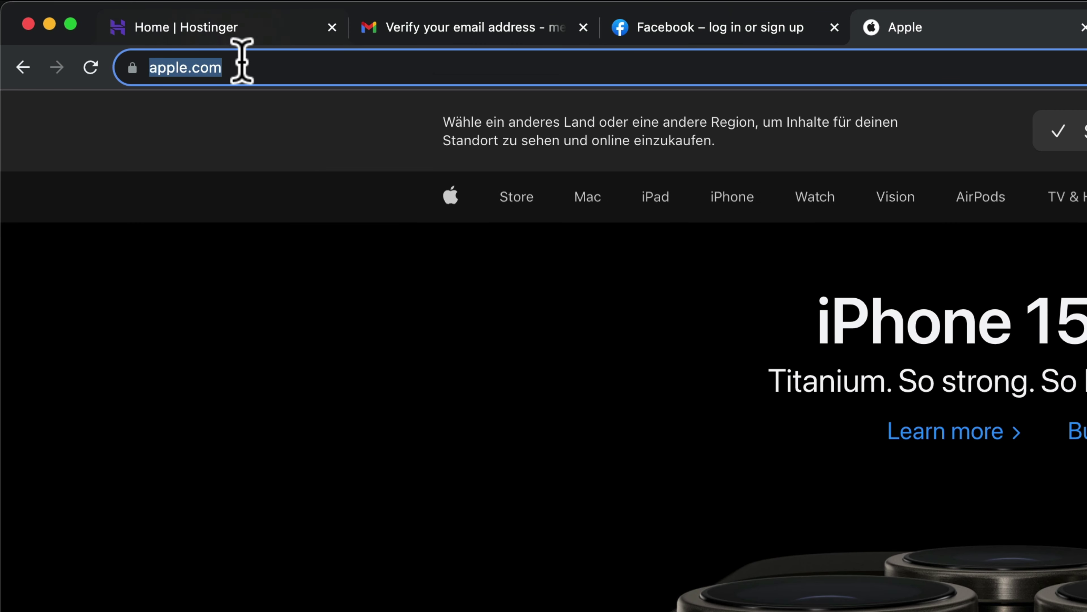
left_click_drag(314, 66, 210, 66)
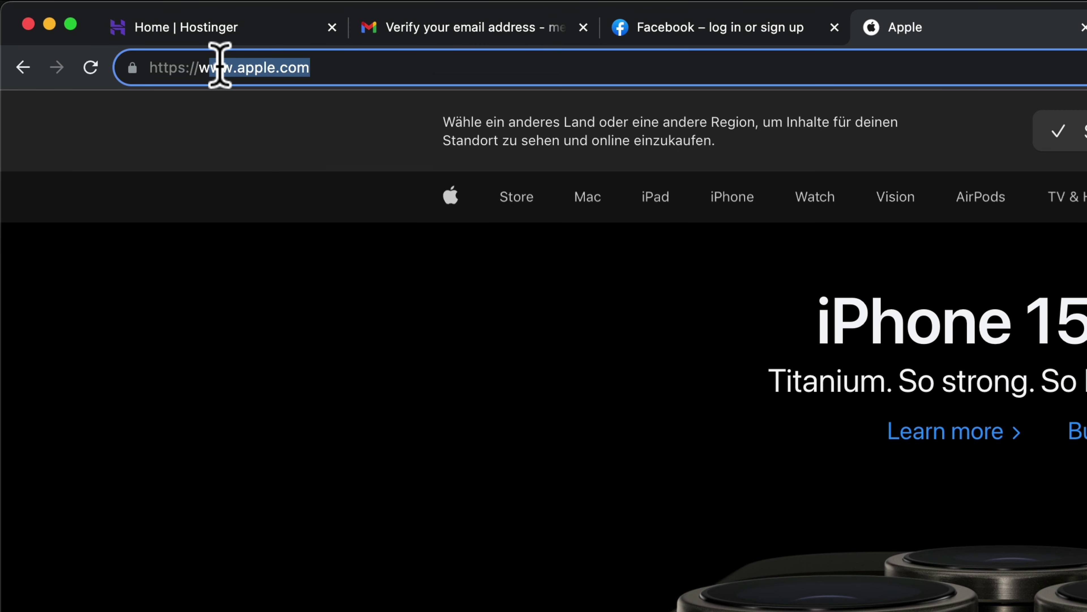
left_click(233, 27)
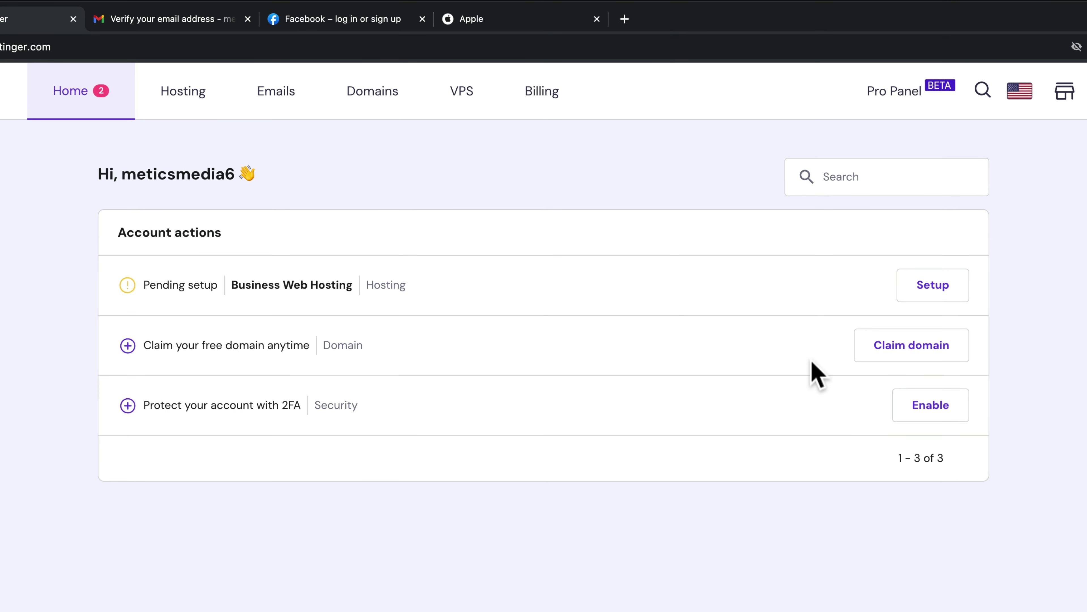
Step: Claim the free domain meticstravel.com by choosing the .com extension, entering the name meticstravel and checking its availability
left_click(901, 355)
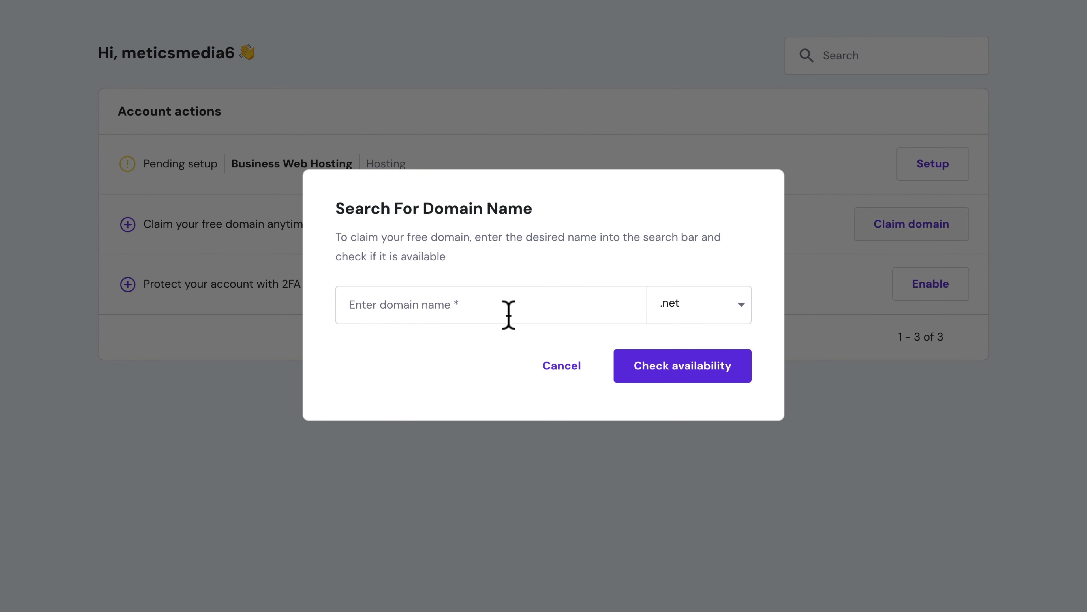
left_click(740, 306)
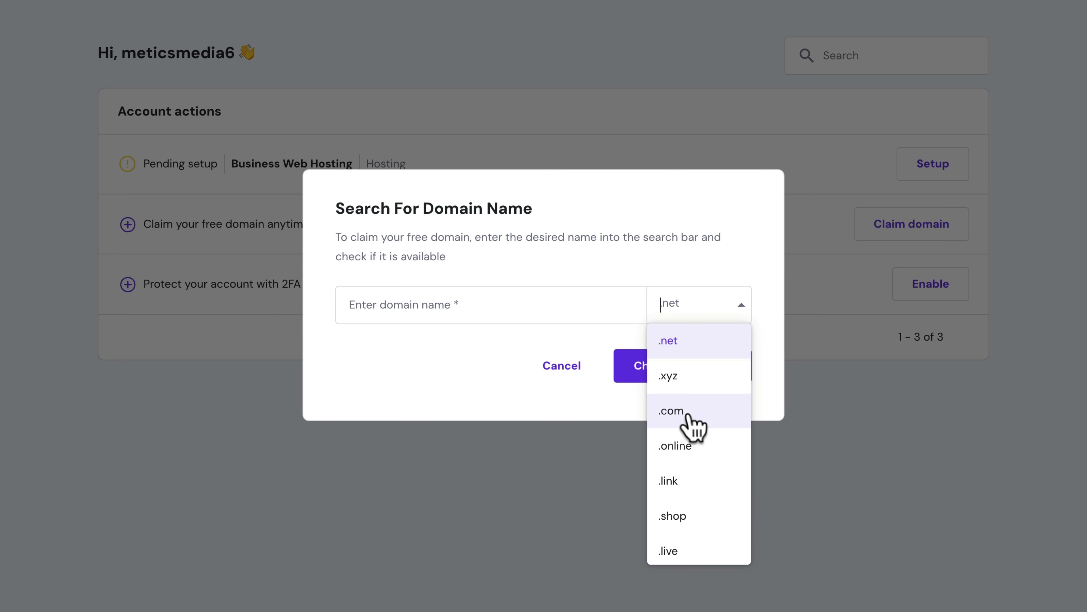
scroll(694, 429, "down", 5)
scroll(693, 428, "up", 4)
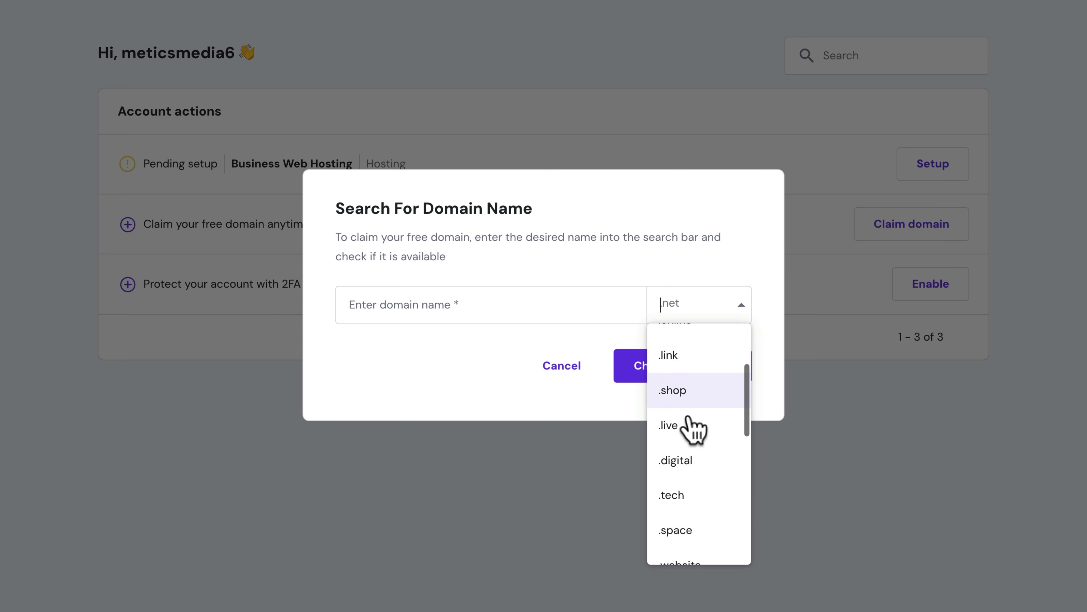
scroll(692, 416, "up", 2)
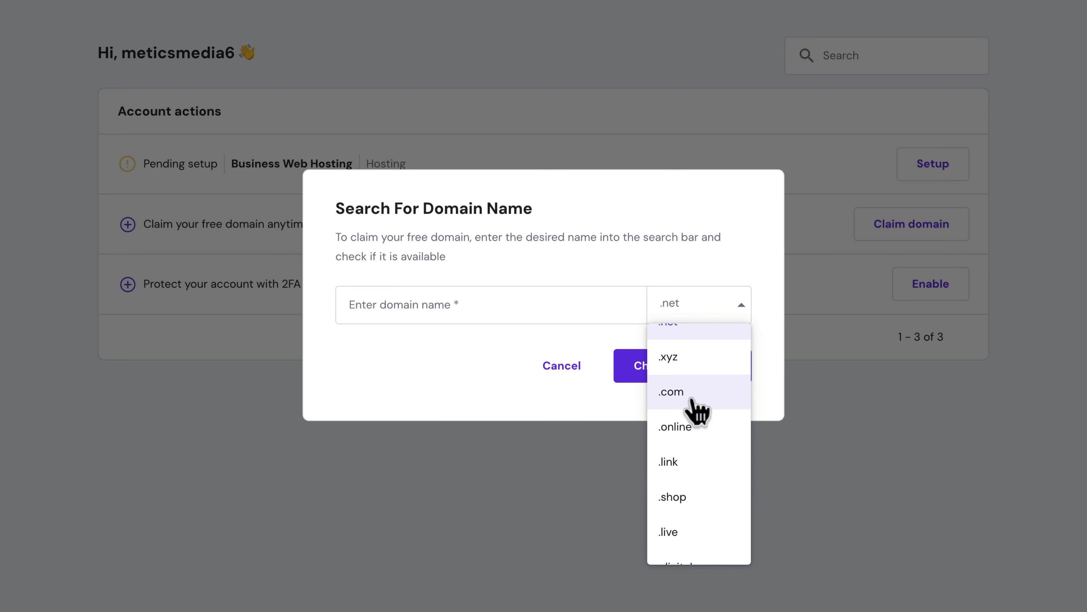
left_click(693, 401)
left_click(403, 304)
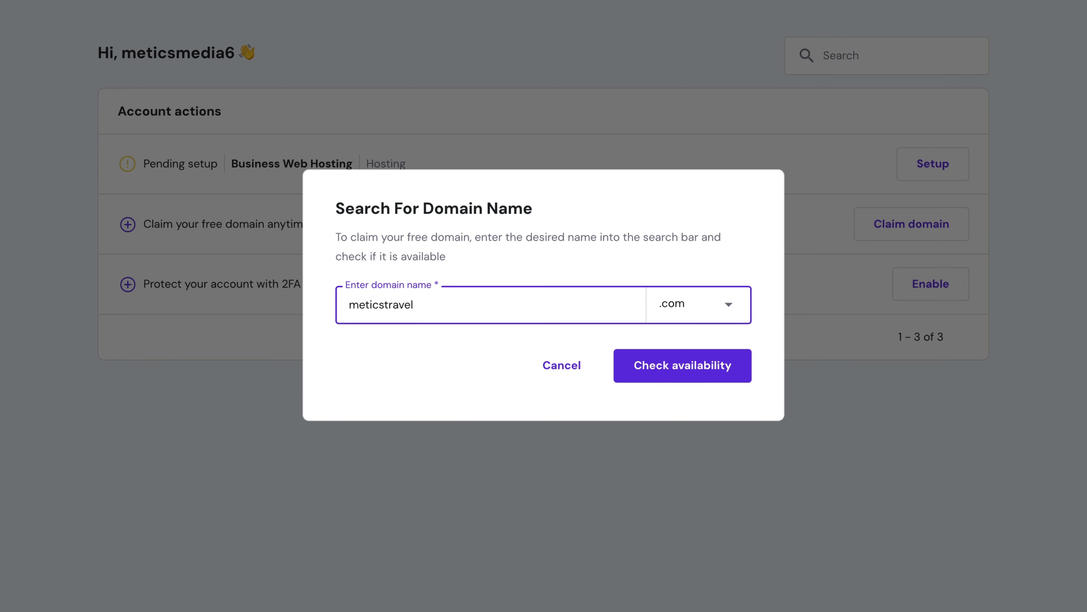
left_click(675, 375)
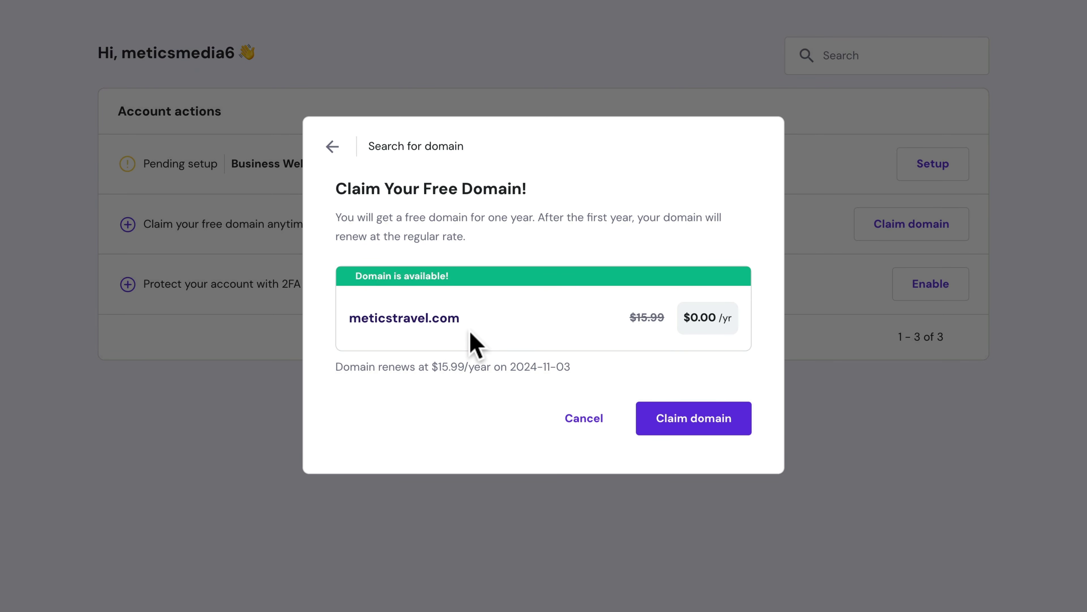
left_click(691, 427)
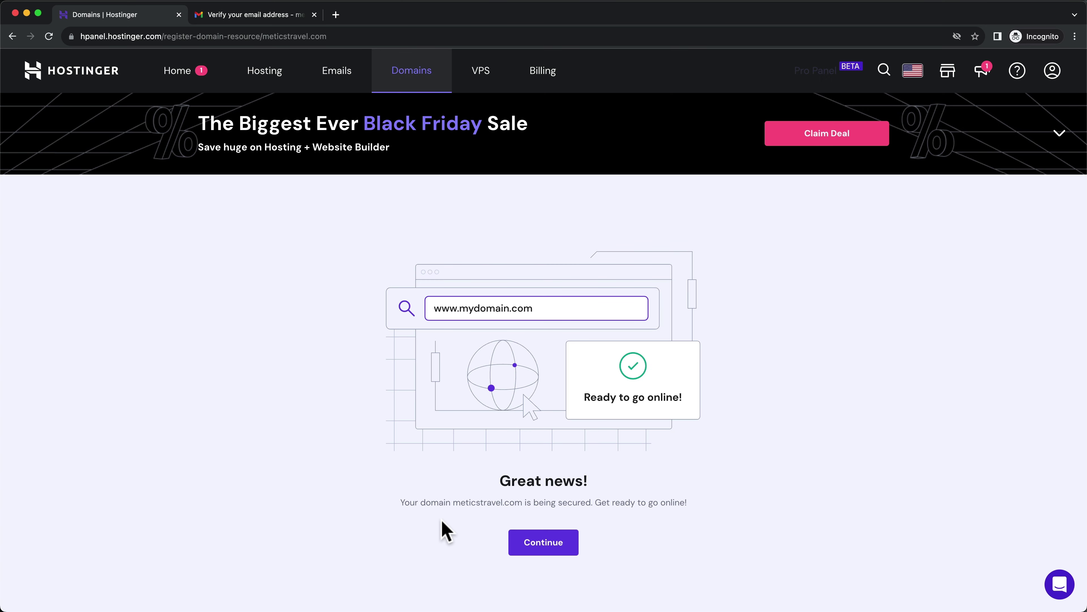
Step: Read the domain registration message, continue, and skip the additional web hosting offer to reach the domain overview
left_click_drag(405, 502, 457, 502)
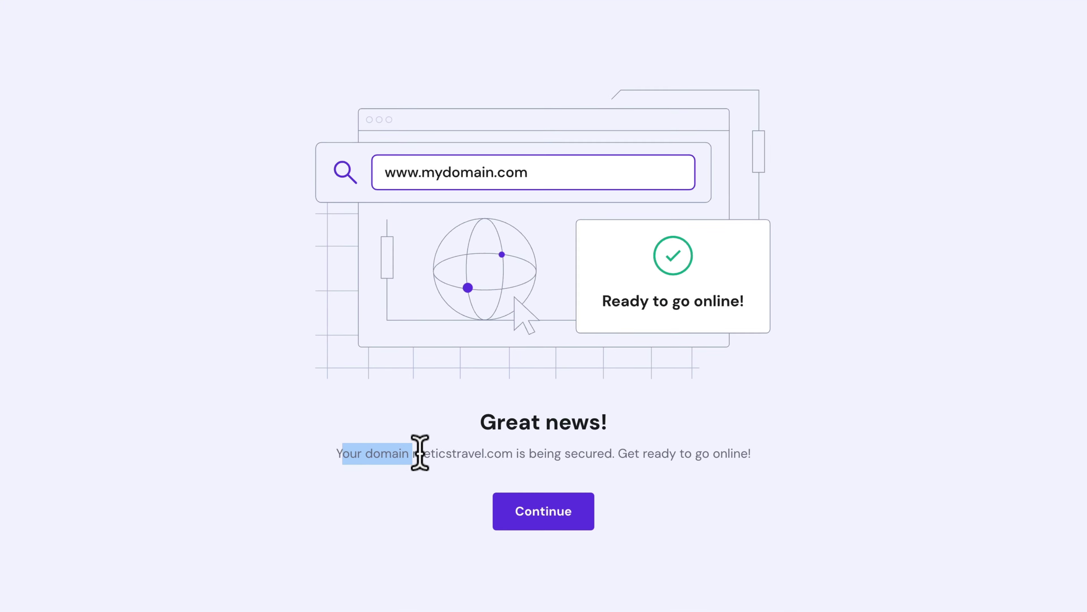
left_click_drag(419, 452, 641, 450)
left_click(692, 484)
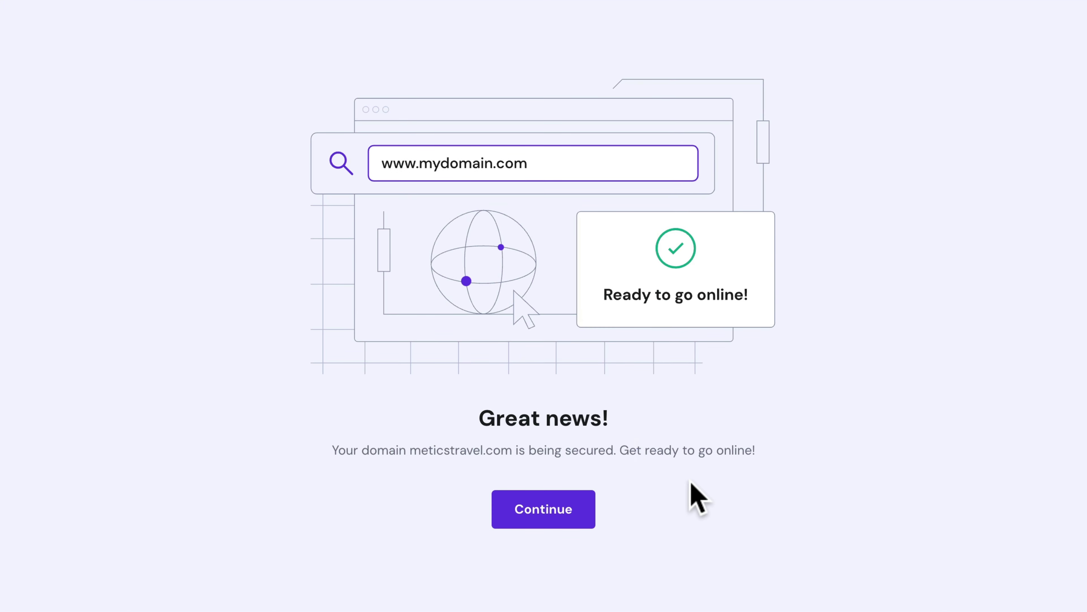
left_click(552, 512)
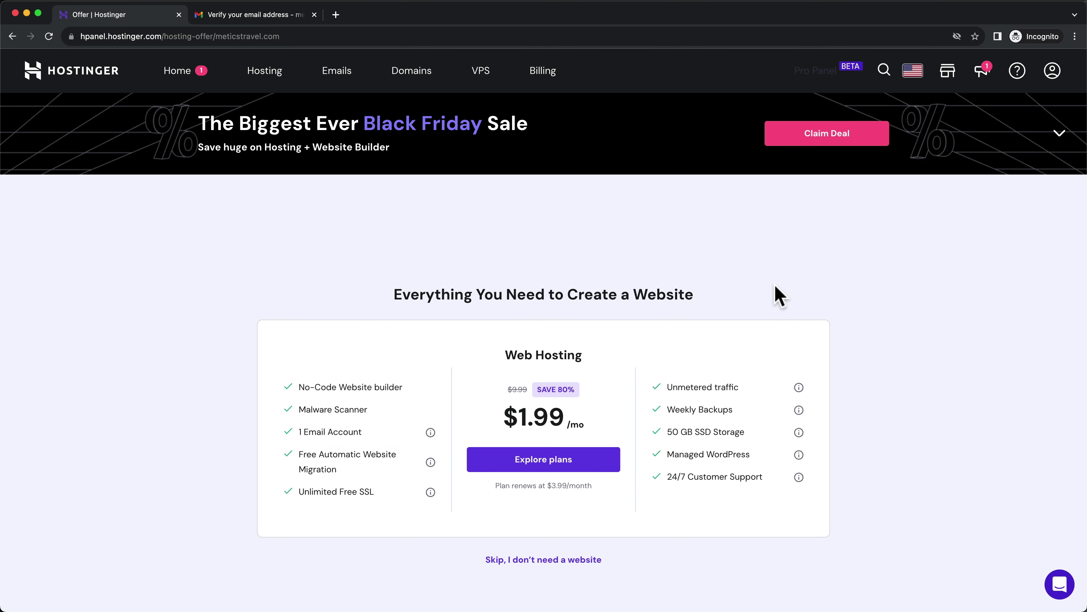
scroll(673, 295, "down", 3)
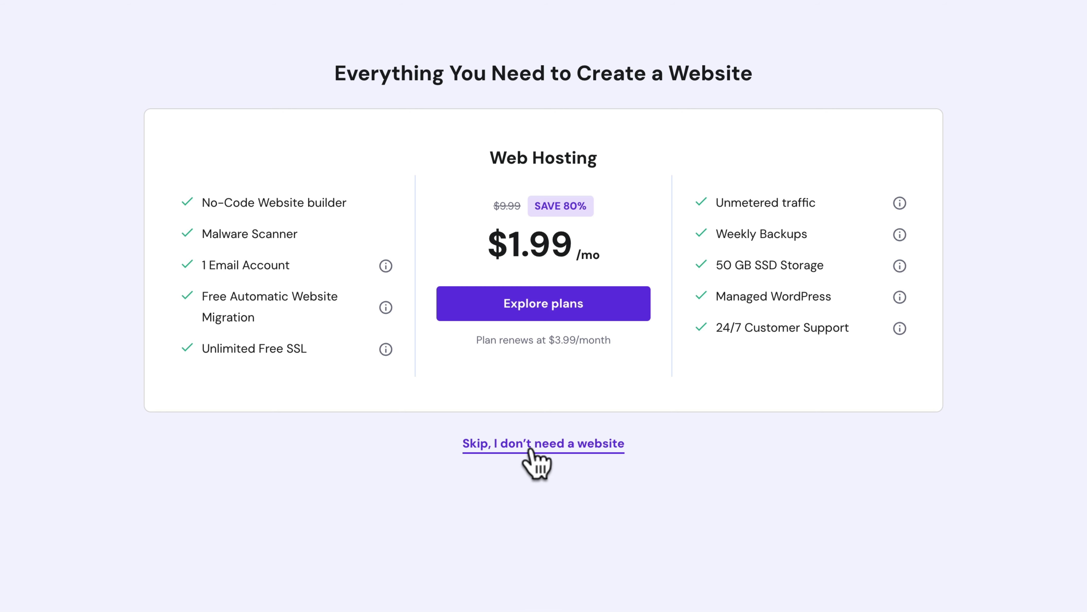
left_click(526, 447)
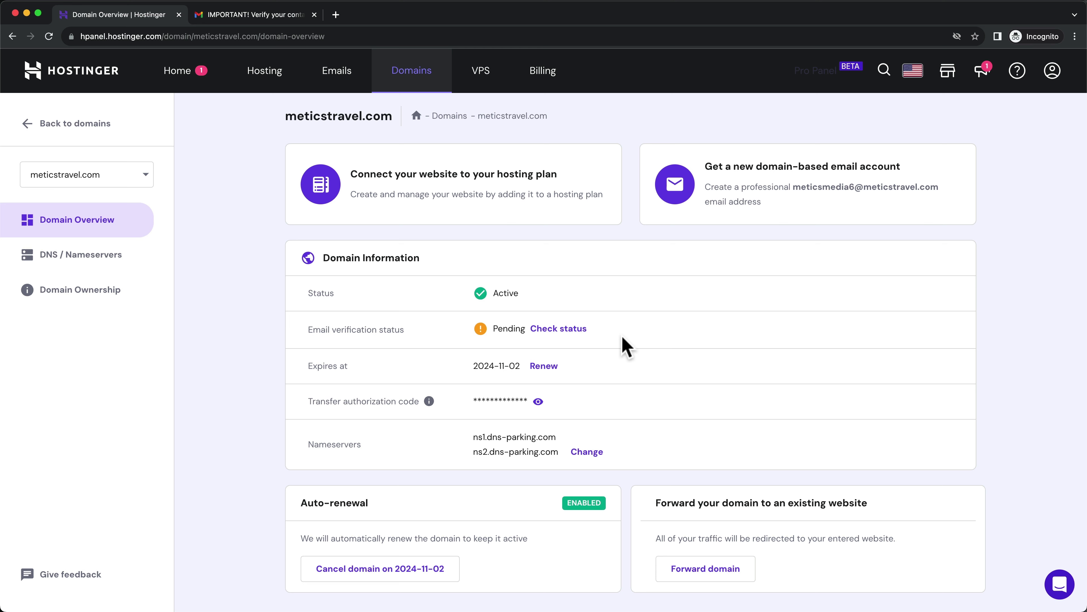
Step: Verify the contact information for meticstravel.com through Hostinger's message in Gmail and close the confirmation page
left_click(273, 18)
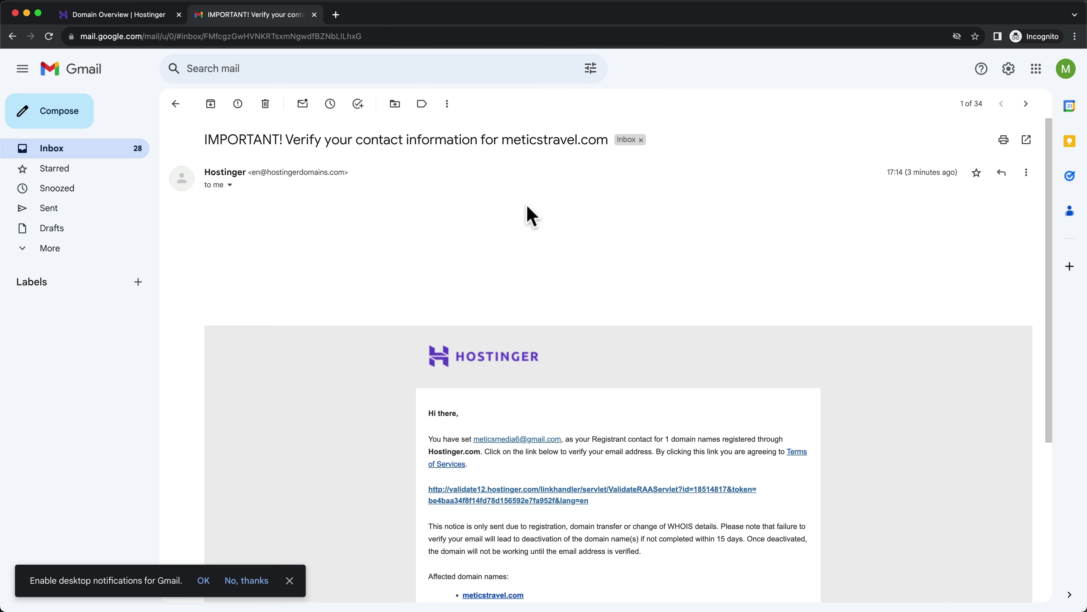
left_click_drag(209, 139, 596, 144)
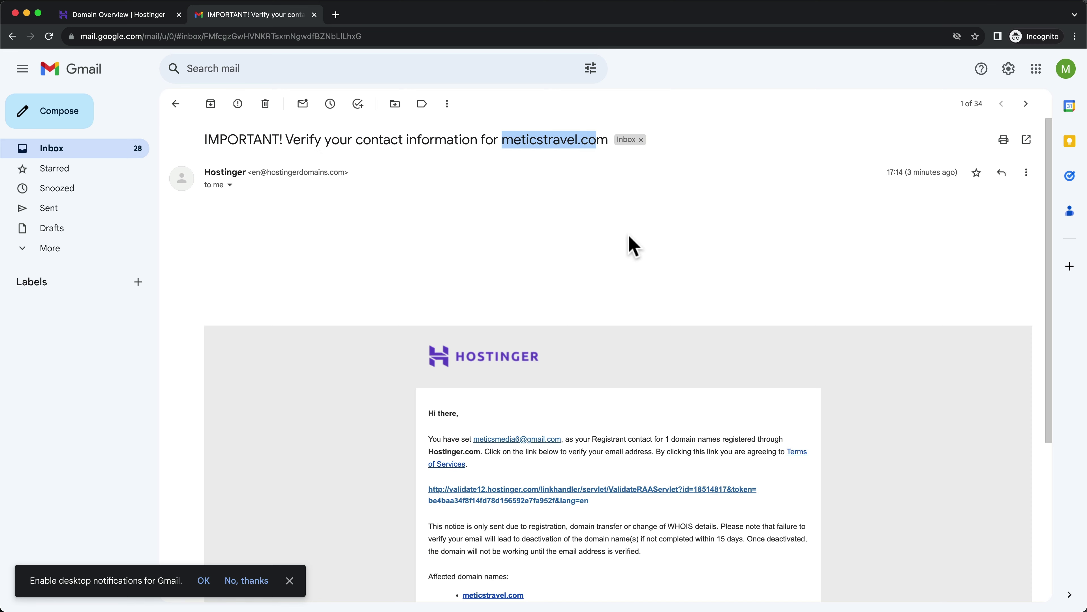
scroll(631, 240, "down", 3)
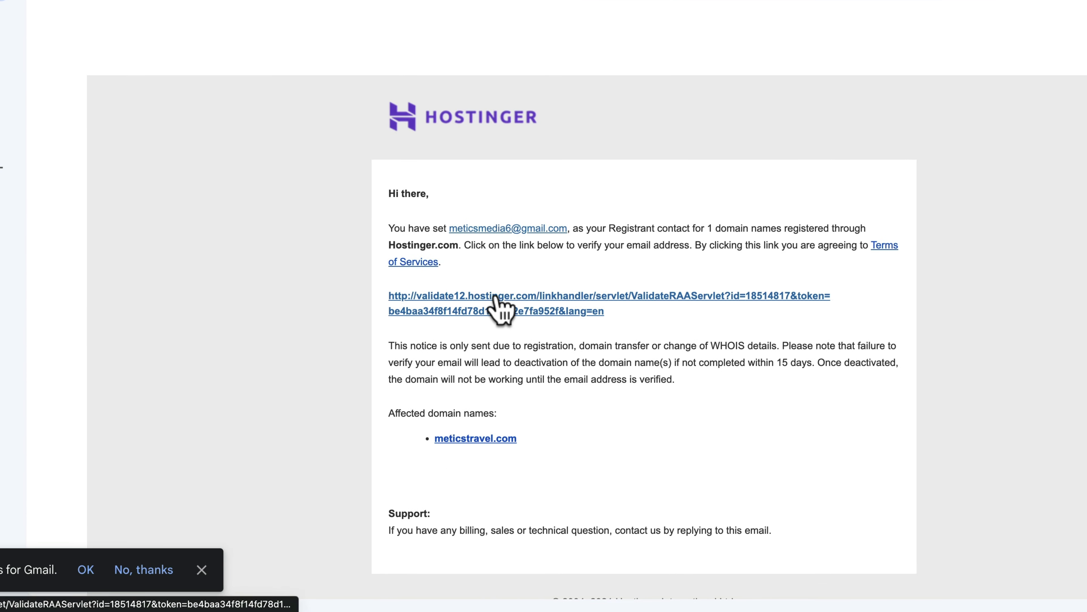
left_click(549, 301)
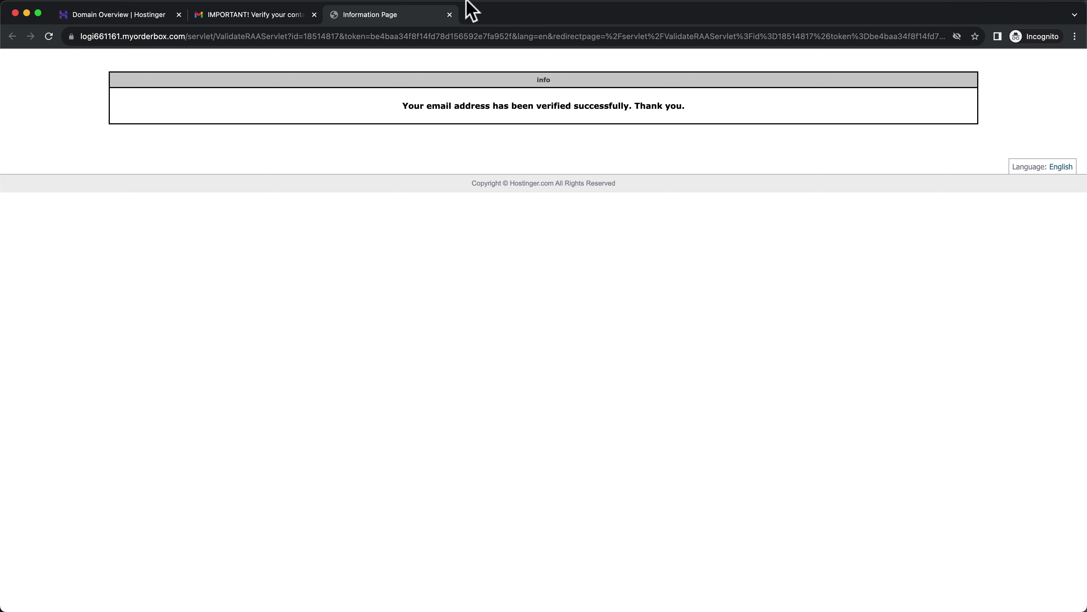
left_click(449, 14)
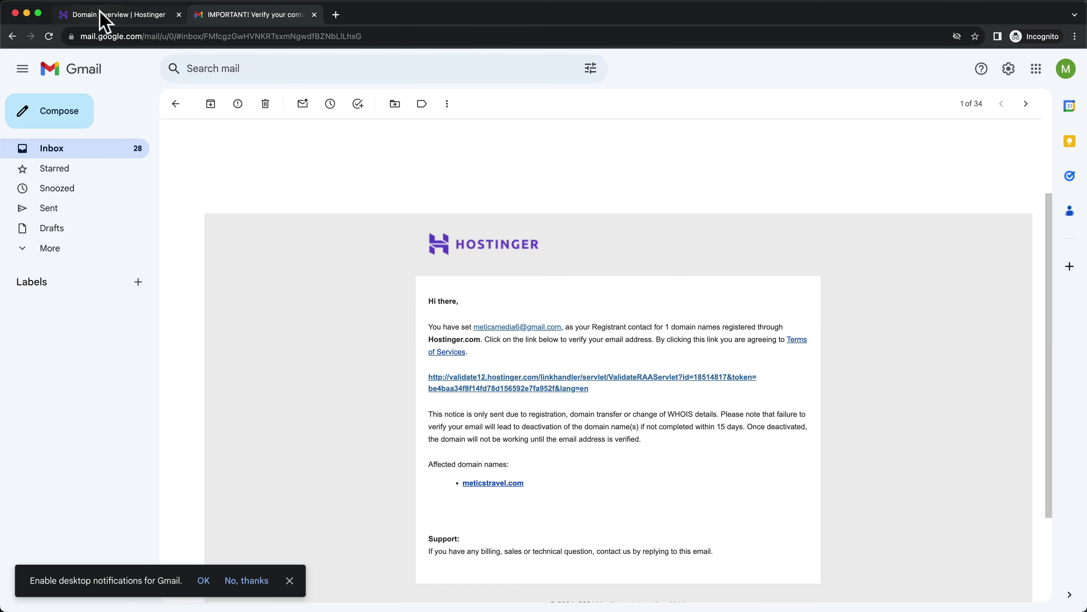
Step: Return to the Hostinger domain overview of meticstravel.com and reload it to check the email verification status
left_click(120, 18)
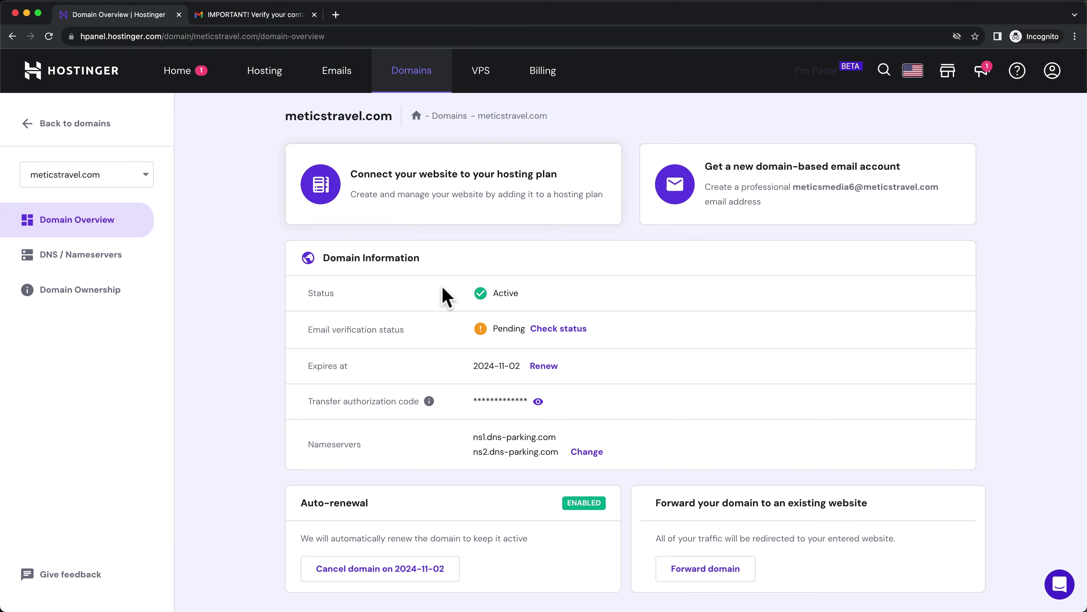
left_click(48, 36)
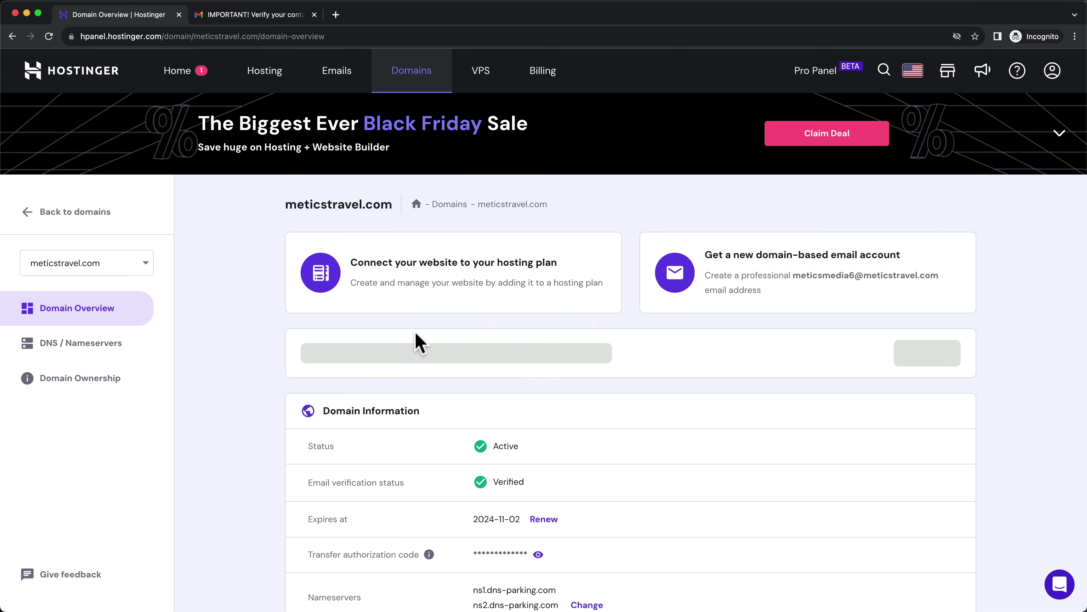
scroll(415, 332, "down", 3)
scroll(428, 364, "down", 2)
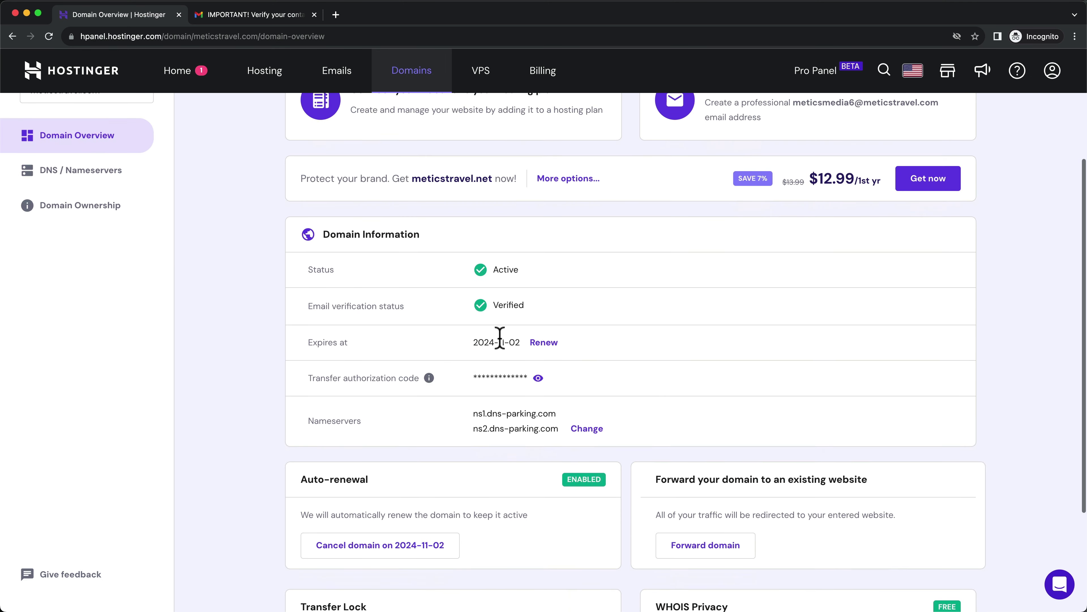
left_click_drag(542, 307, 484, 308)
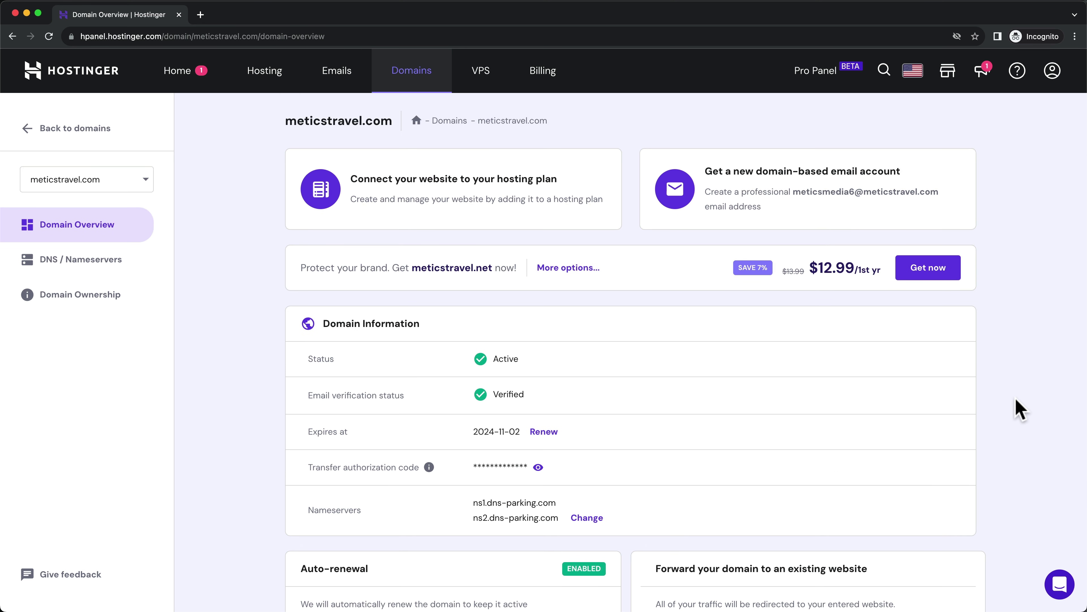
Step: Start the Business Web Hosting setup from the dashboard home, skip the personalization, and choose a new website built on WordPress with AI
left_click(177, 70)
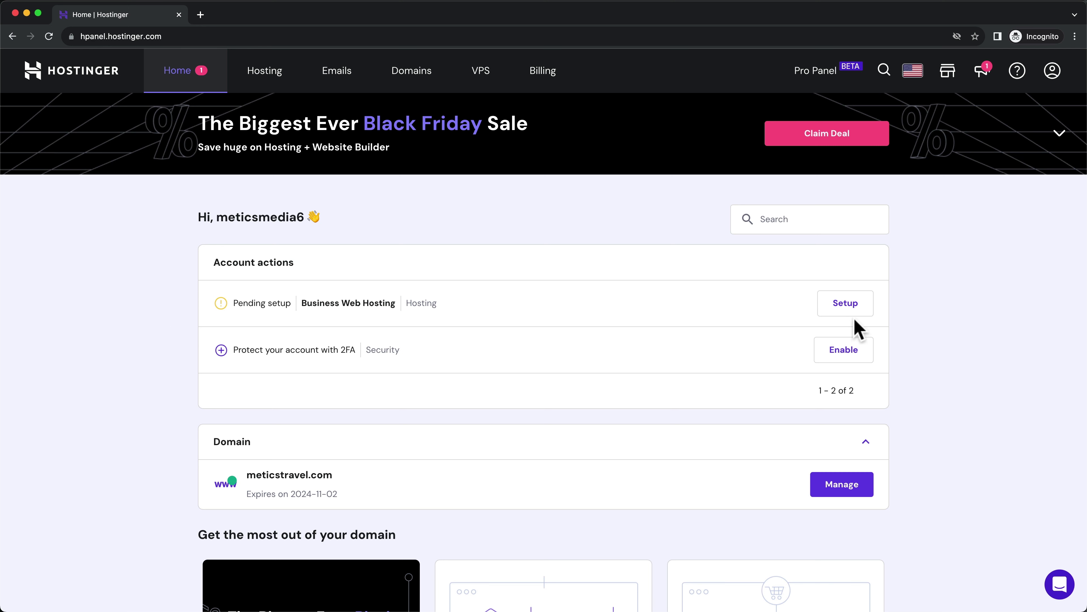
left_click(849, 309)
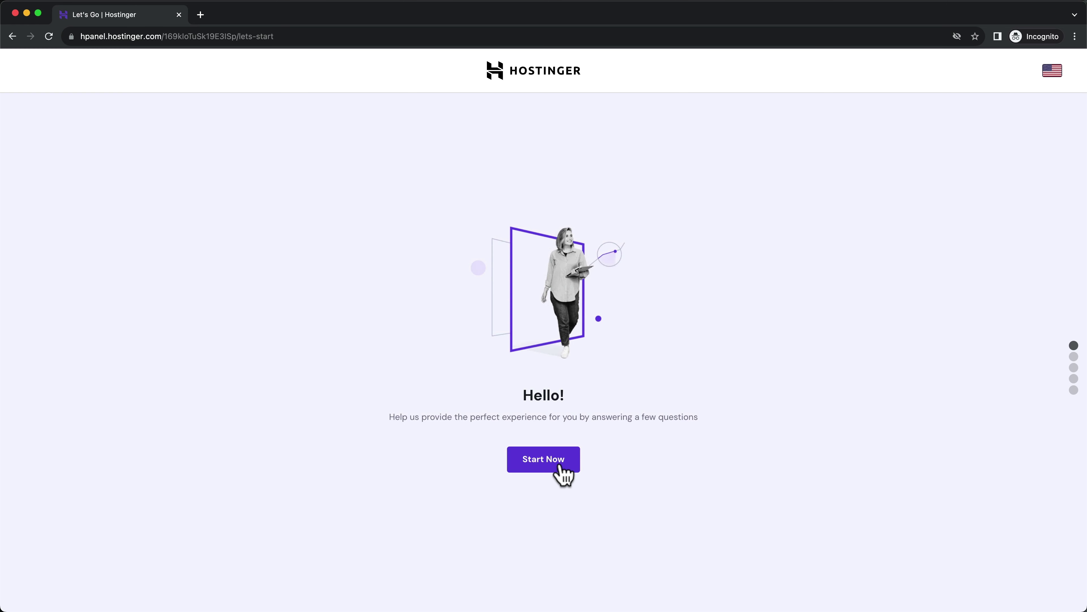
left_click(559, 464)
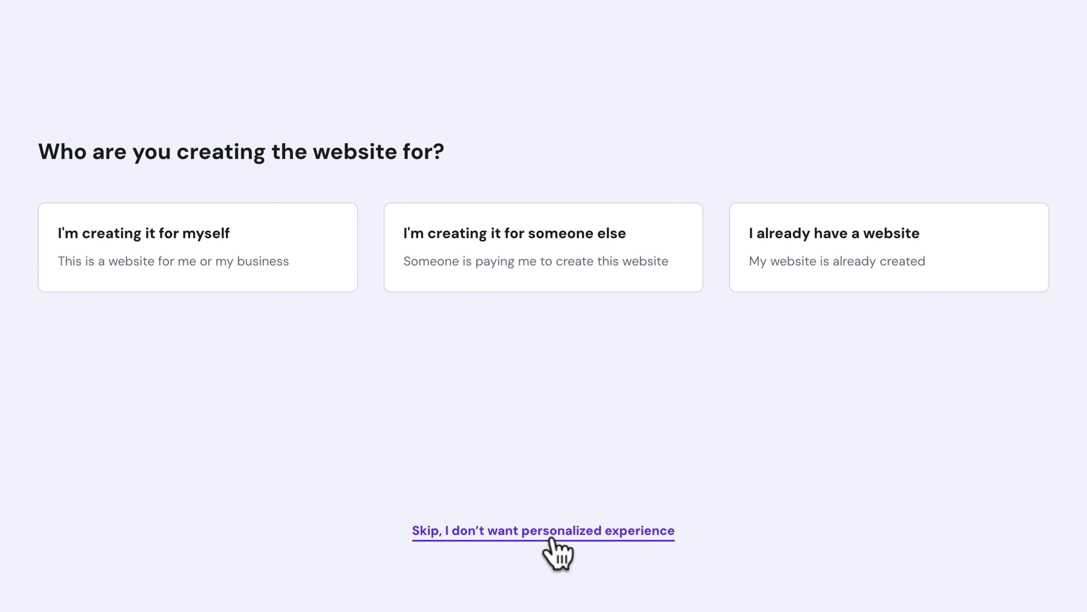
left_click(553, 541)
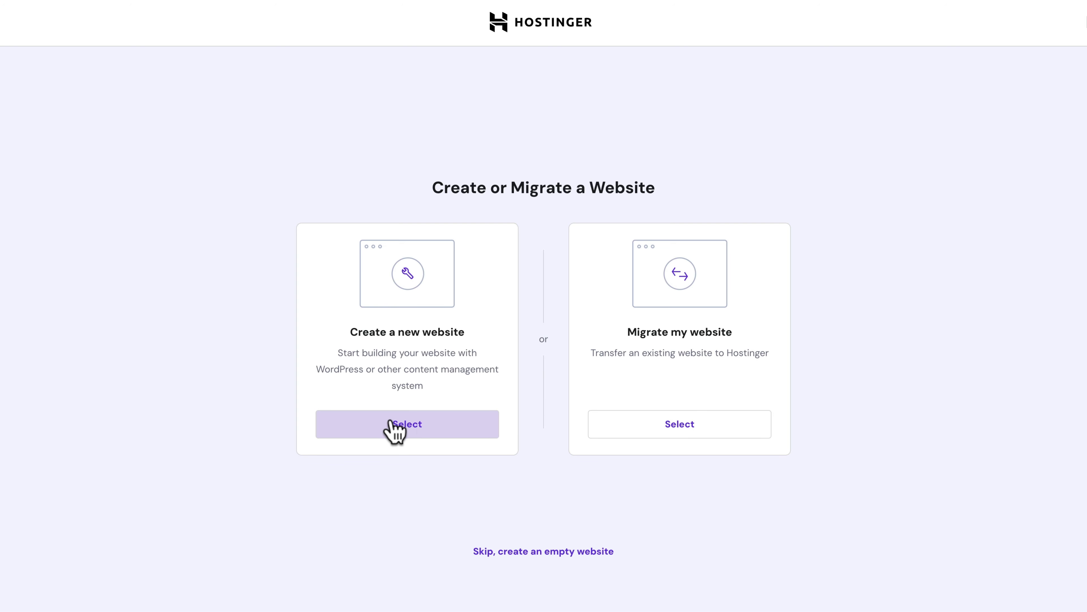
left_click(424, 433)
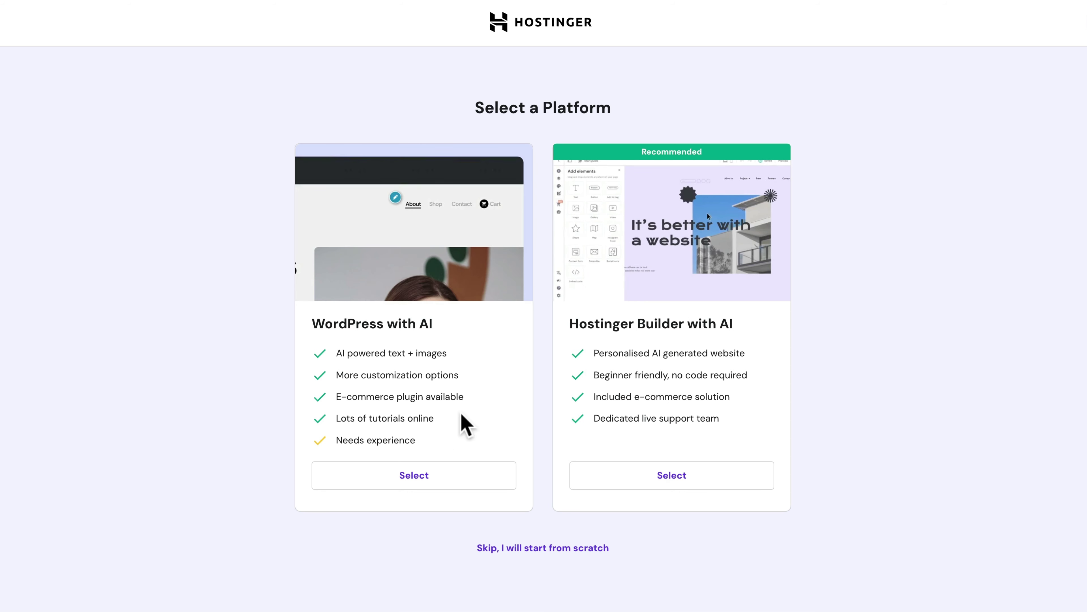
left_click(419, 486)
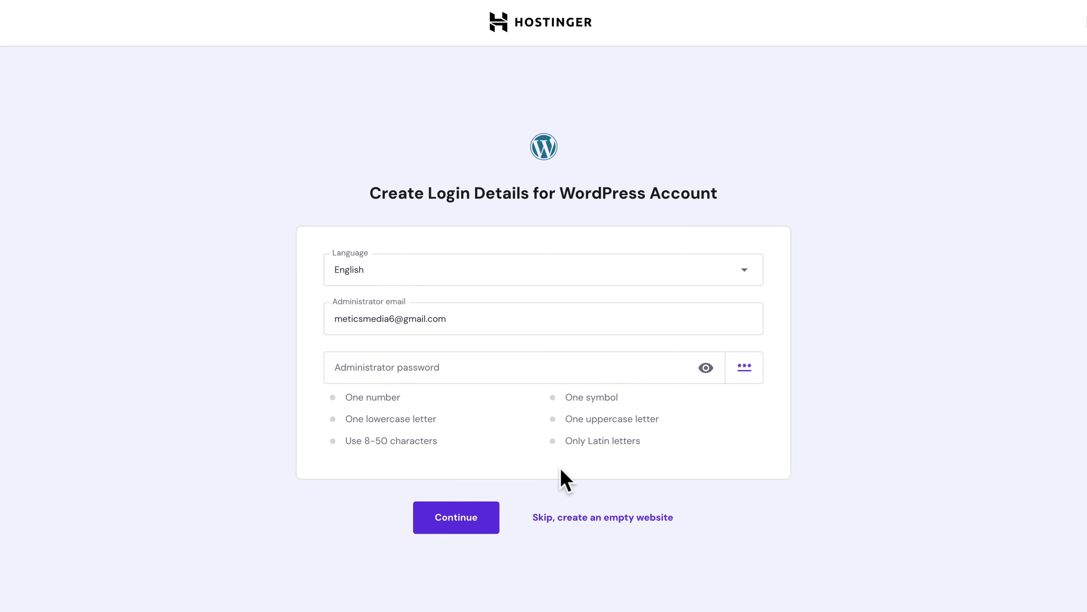
Step: Submit the WordPress account's login details and skip the plugins, template and AI text creation
left_click(473, 526)
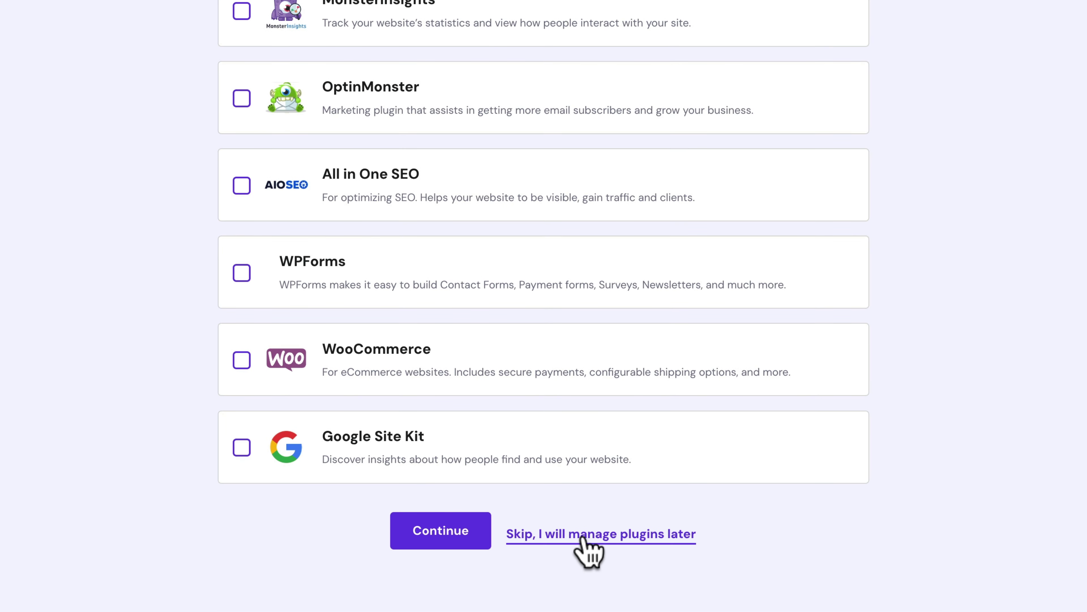
left_click(616, 536)
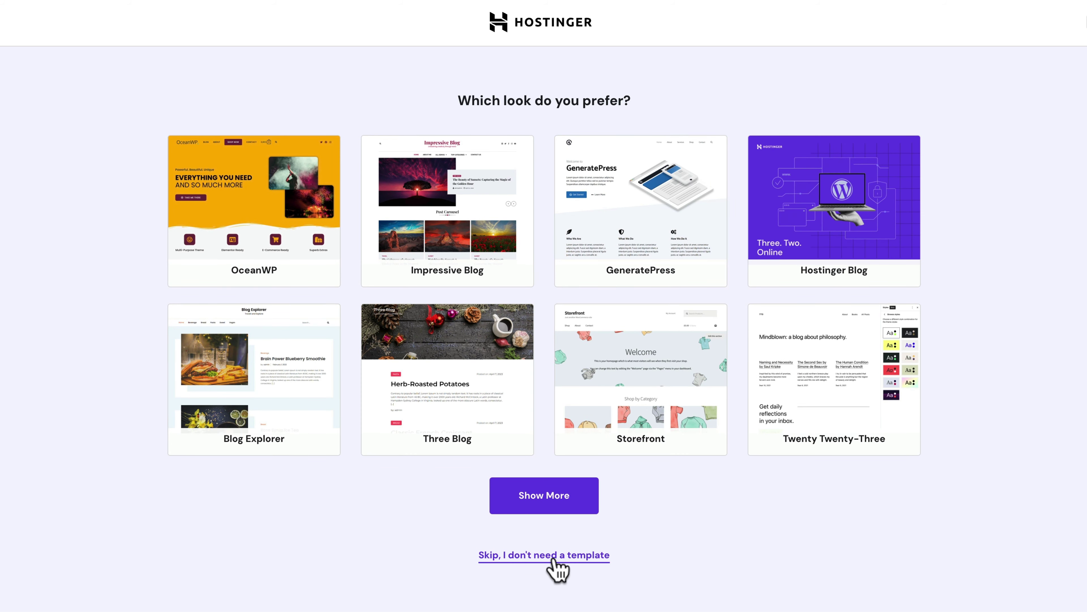
left_click(571, 558)
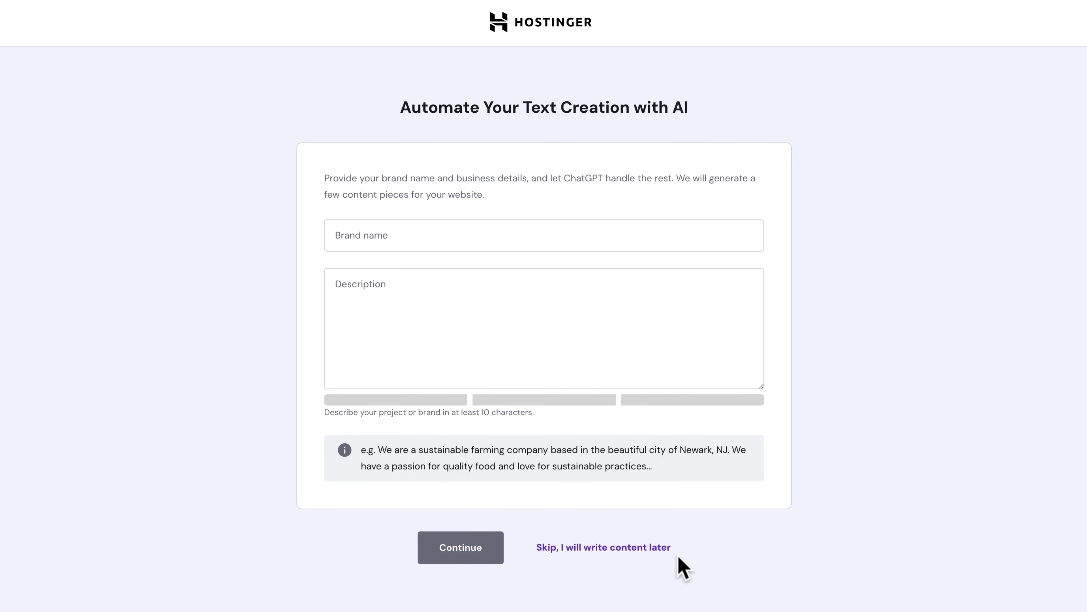
left_click(607, 548)
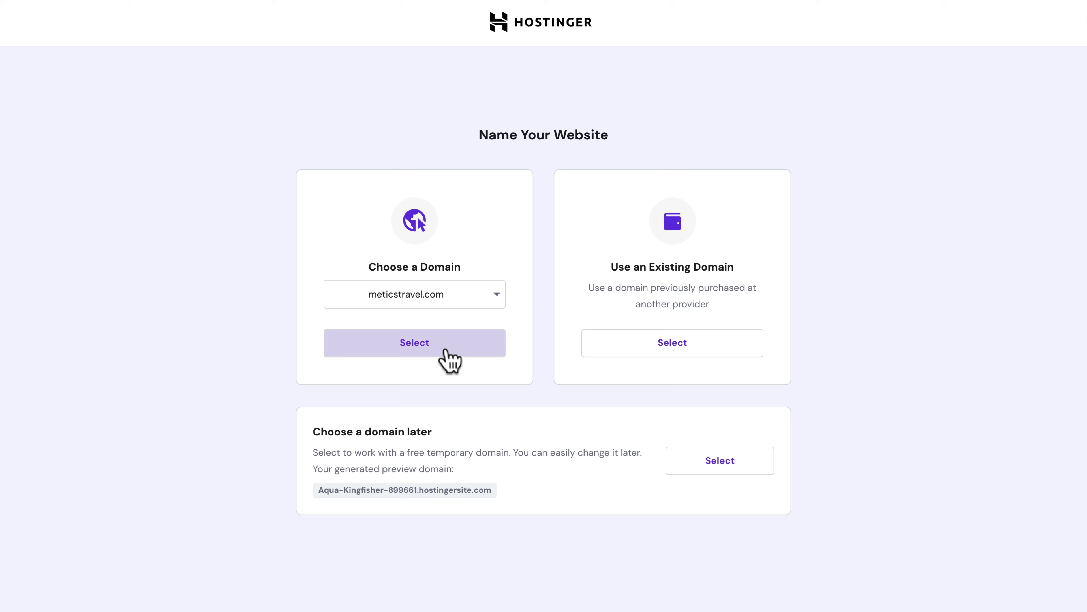
Step: Use meticstravel.com as the website's domain, apply the server location North America (USA, AZ) and finish the setup
left_click(432, 342)
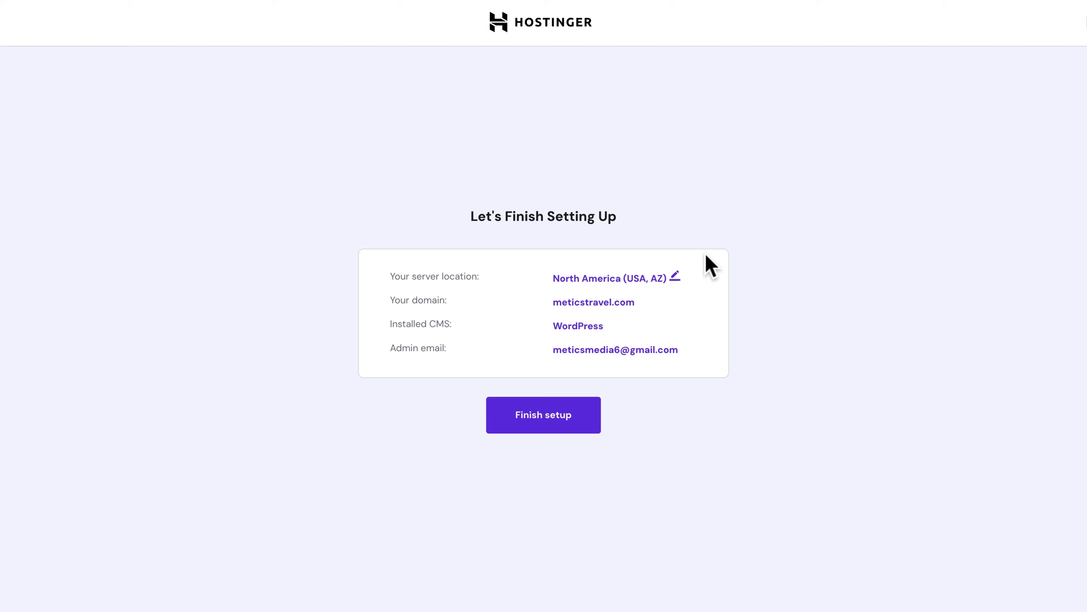
left_click(674, 277)
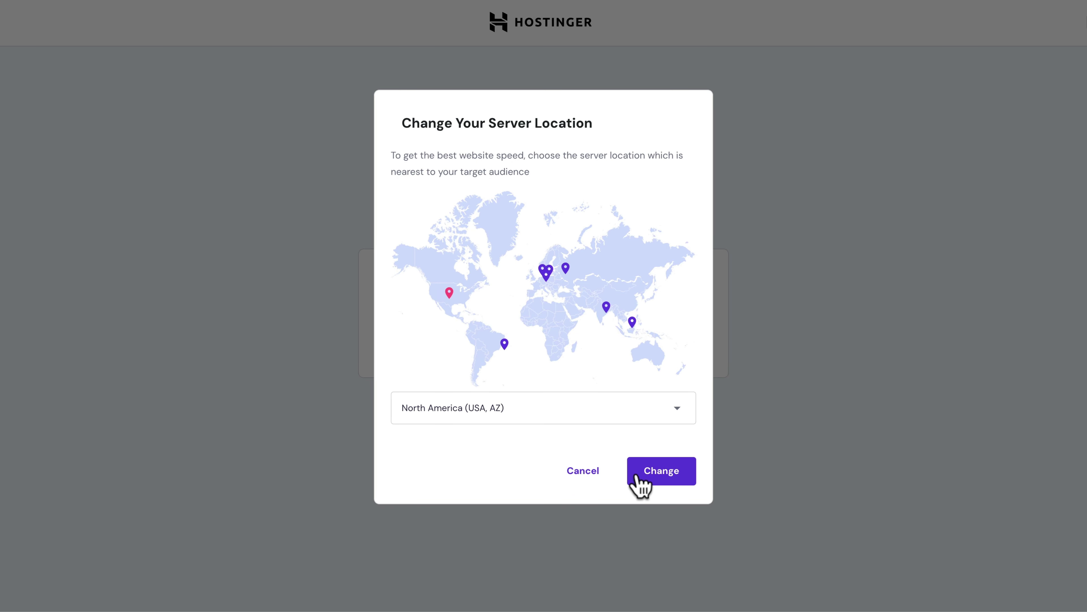
left_click(659, 472)
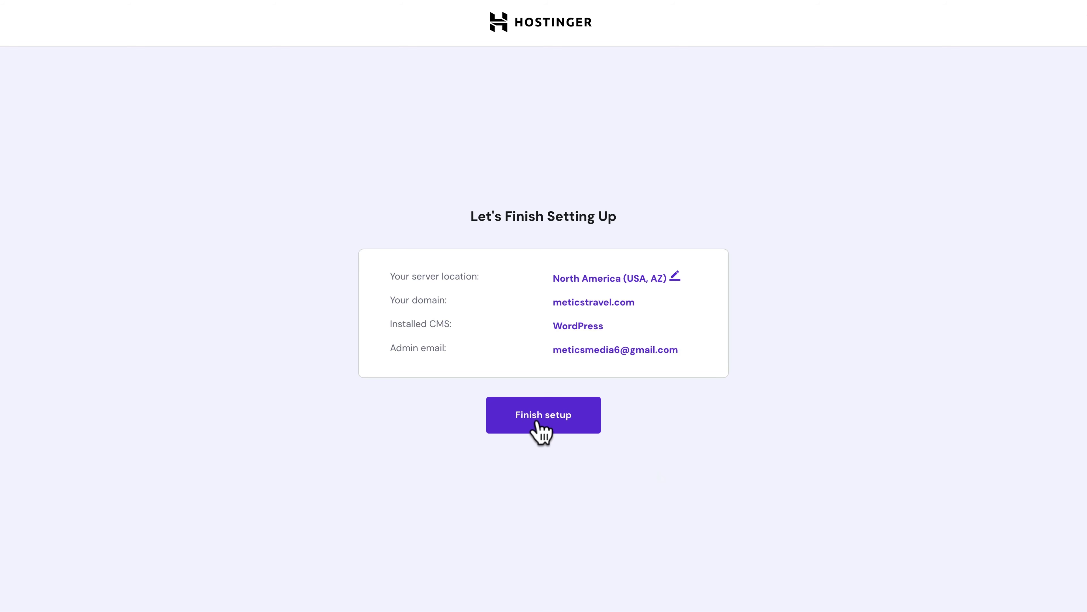
left_click(567, 424)
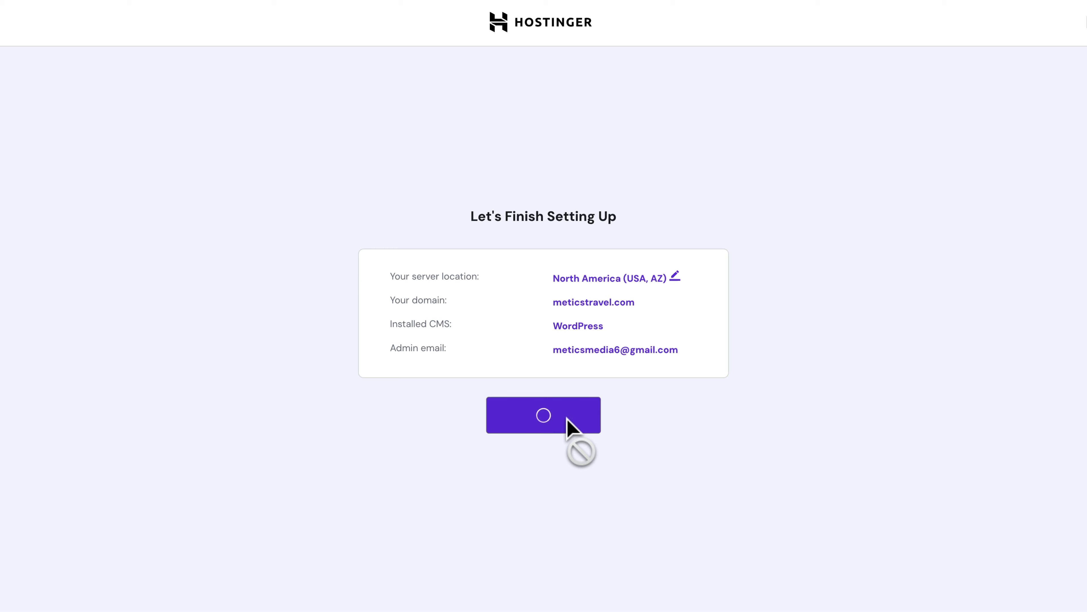